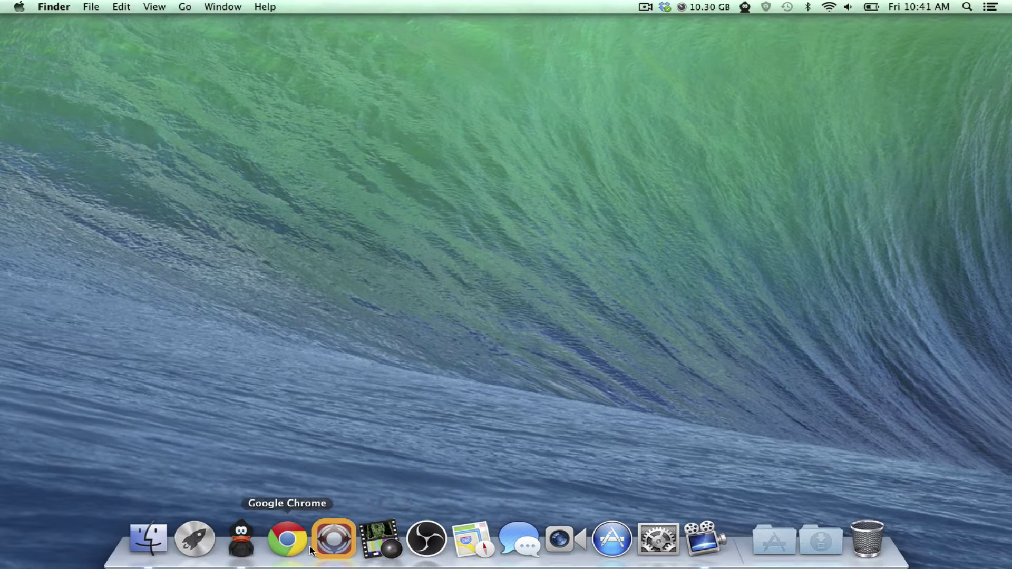
# Open Google Chrome and enlarge its window to fill the screen.
pyautogui.click(291, 551)
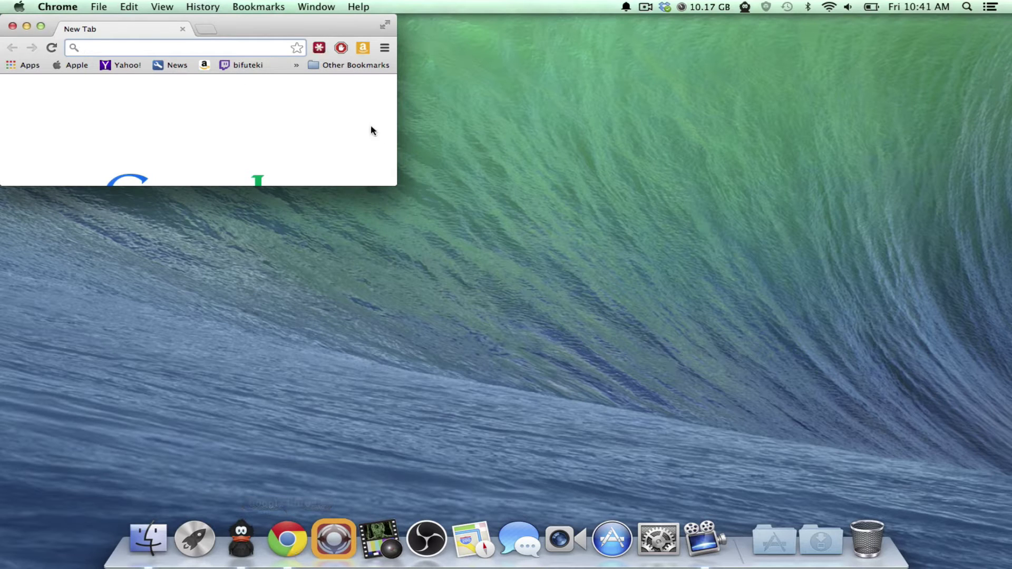
pyautogui.moveTo(388, 184); pyautogui.dragTo(1011, 567)
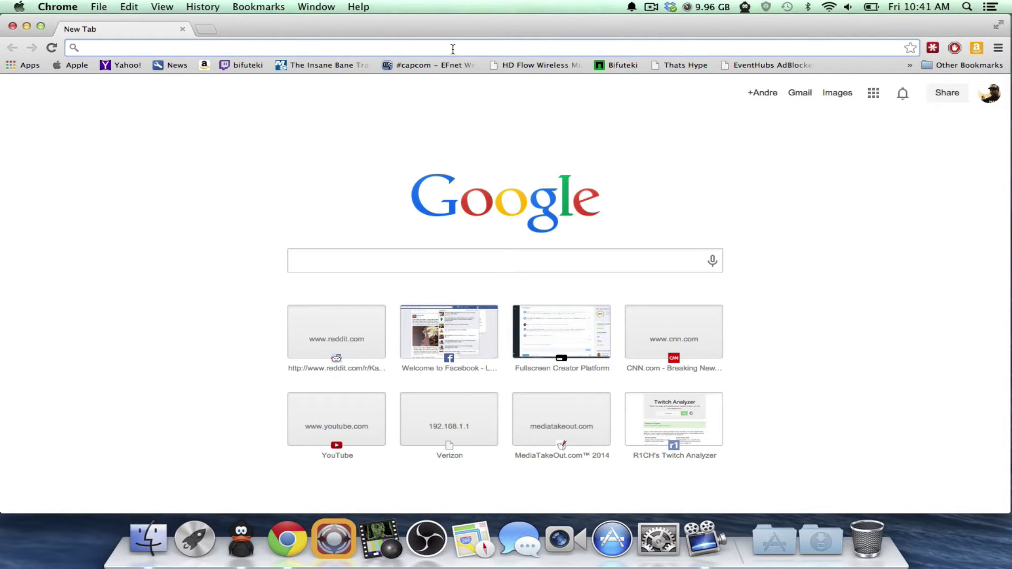
pyautogui.write('twit')
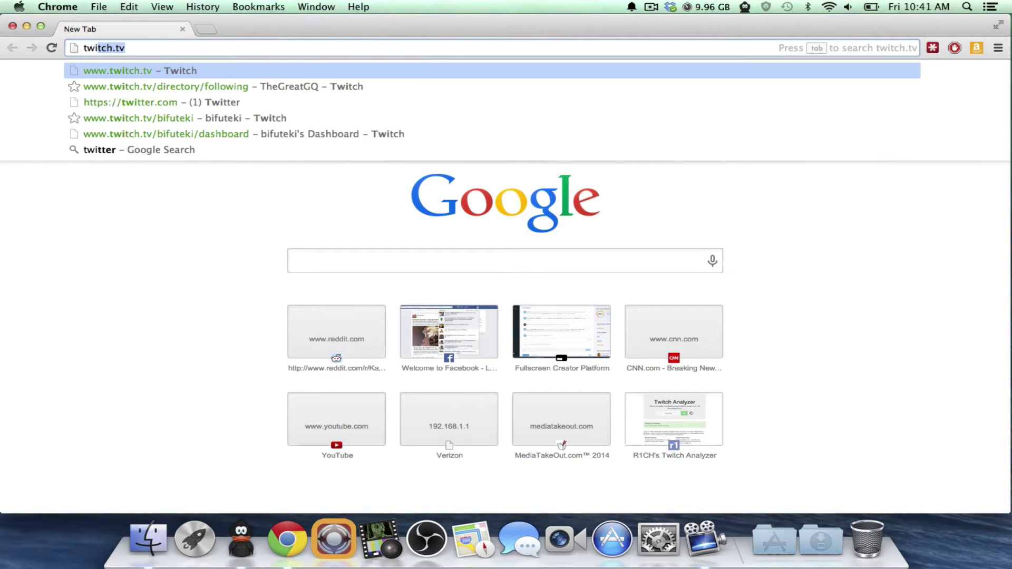
pyautogui.press('BackSpace')
pyautogui.press('BackSpace')
pyautogui.press('BackSpace')
pyautogui.press('BackSpace')
pyautogui.press('BackSpace')
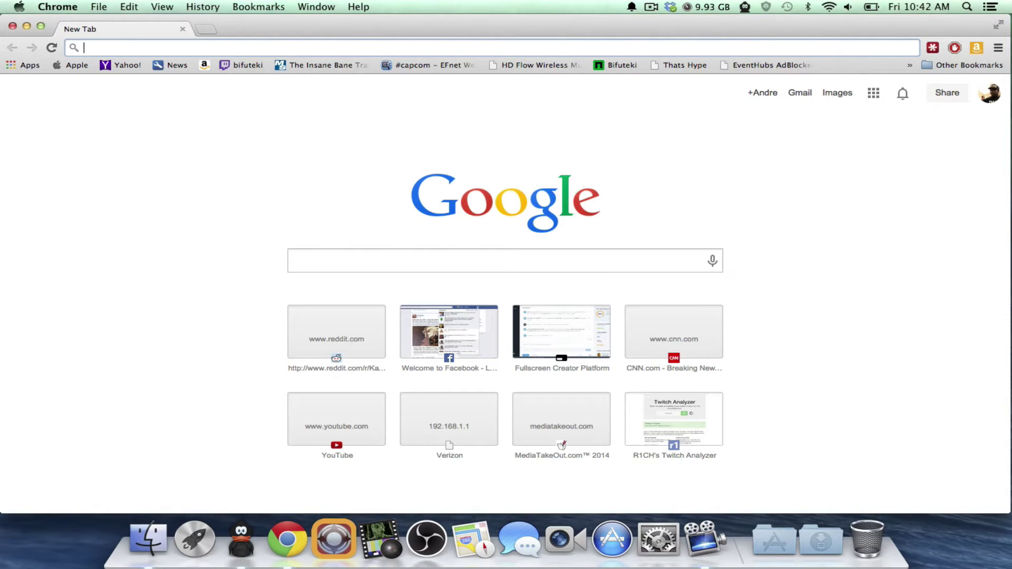
# Go to nightdev.com, open the Follower Alert project and start its installation for other software, advancing to step 2.
pyautogui.write('nightdev.com')
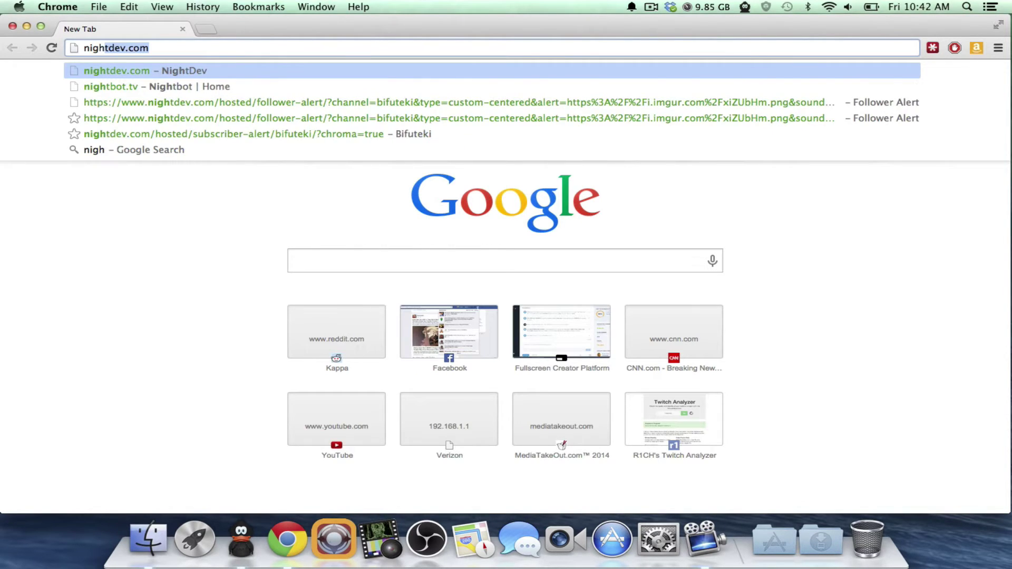
pyautogui.press('Return')
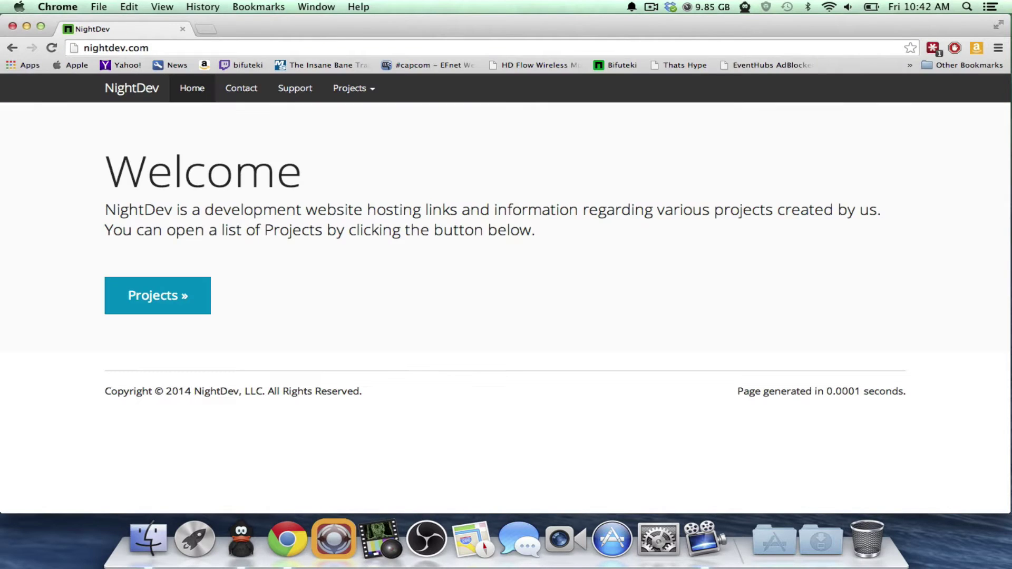
pyautogui.click(156, 310)
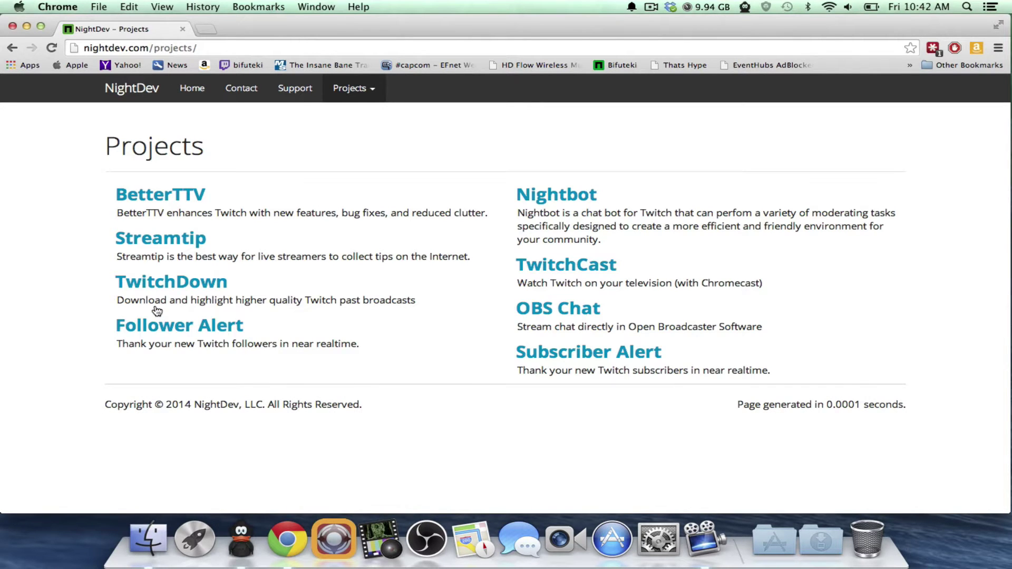
pyautogui.click(162, 328)
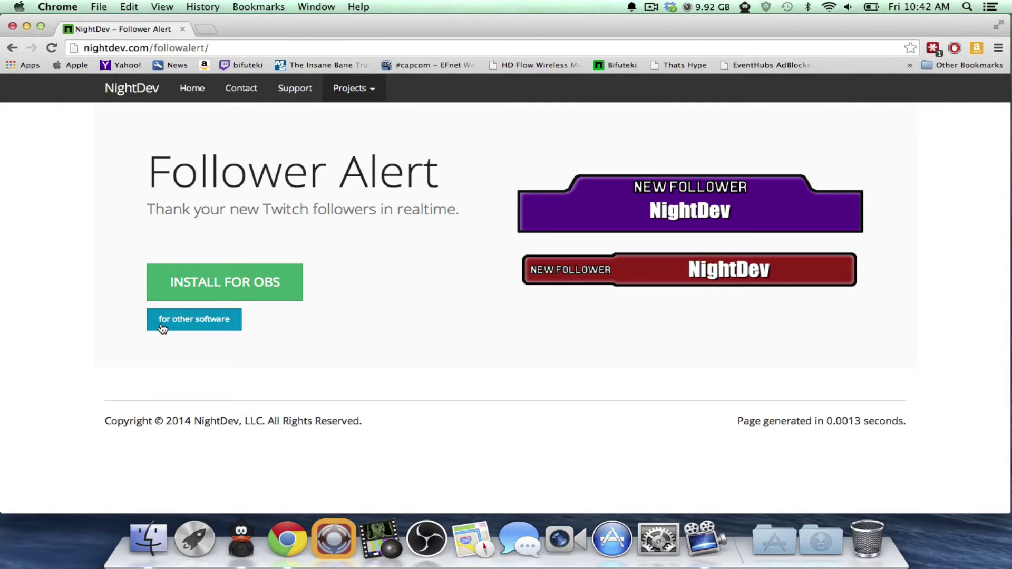
pyautogui.click(162, 327)
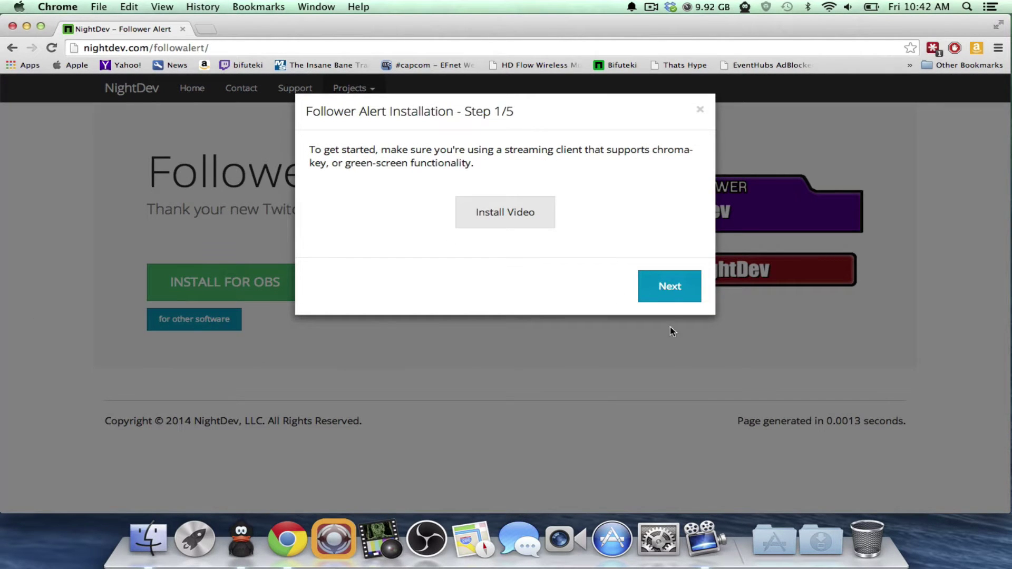
pyautogui.click(670, 286)
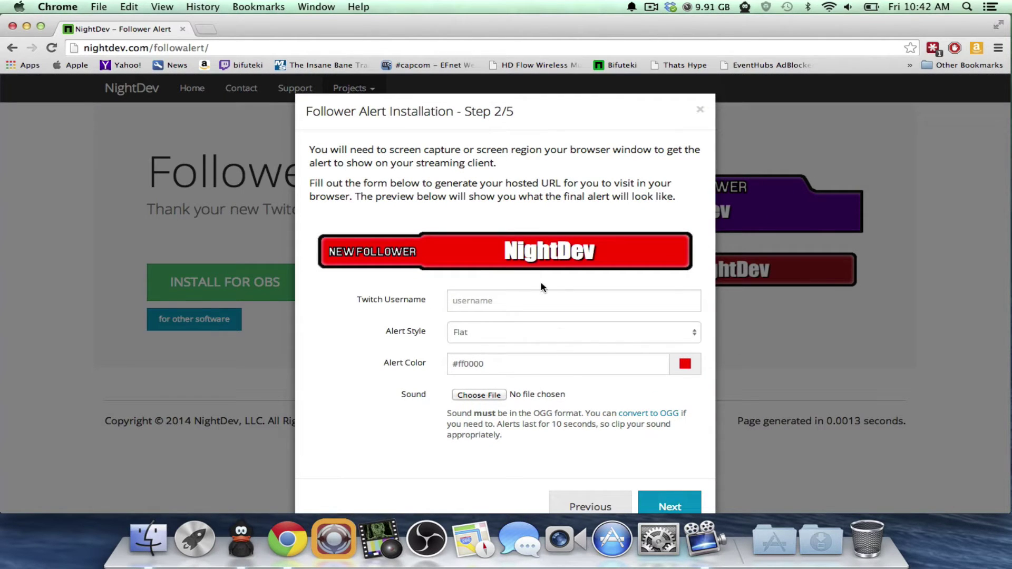
# Preview the Stacked and Flat alert styles, look through the remaining styles and close the installation dialog.
pyautogui.click(506, 333)
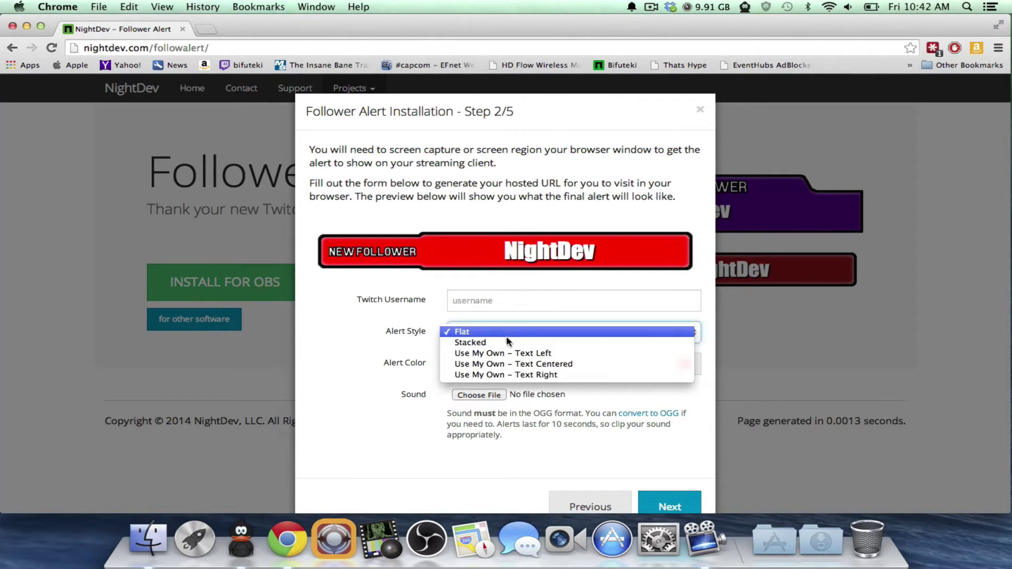
pyautogui.click(507, 342)
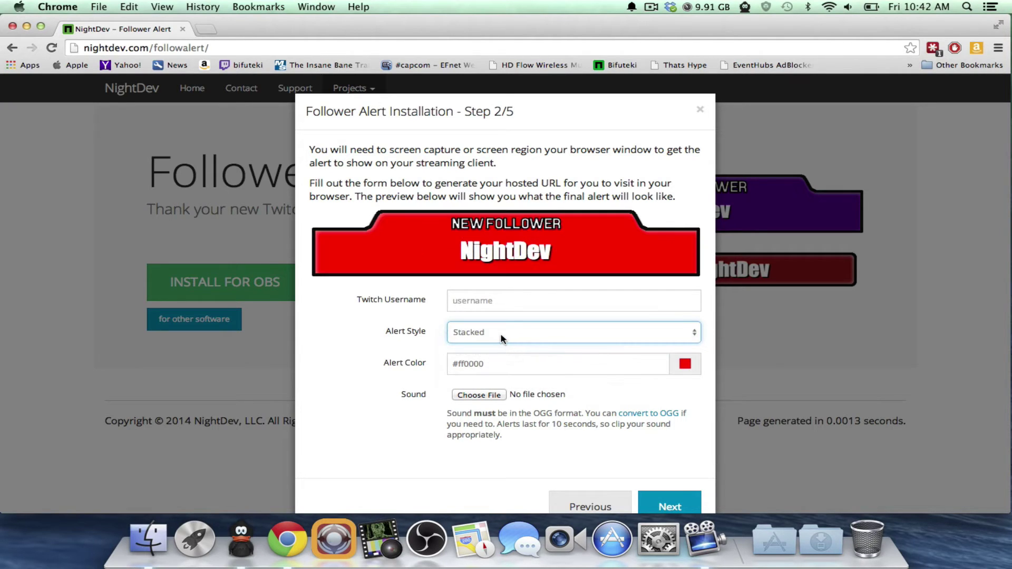
pyautogui.click(508, 338)
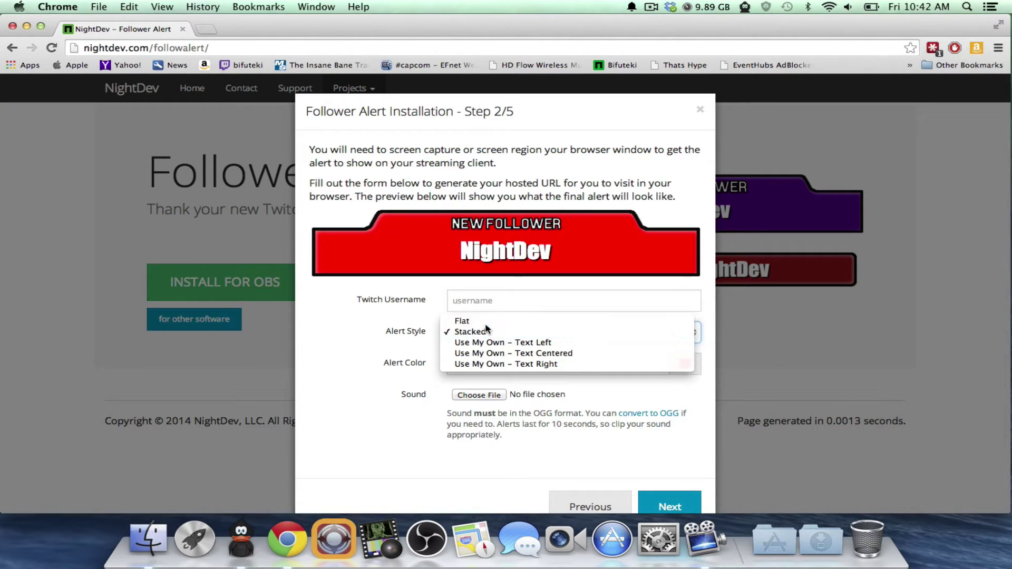
pyautogui.click(485, 322)
pyautogui.click(491, 335)
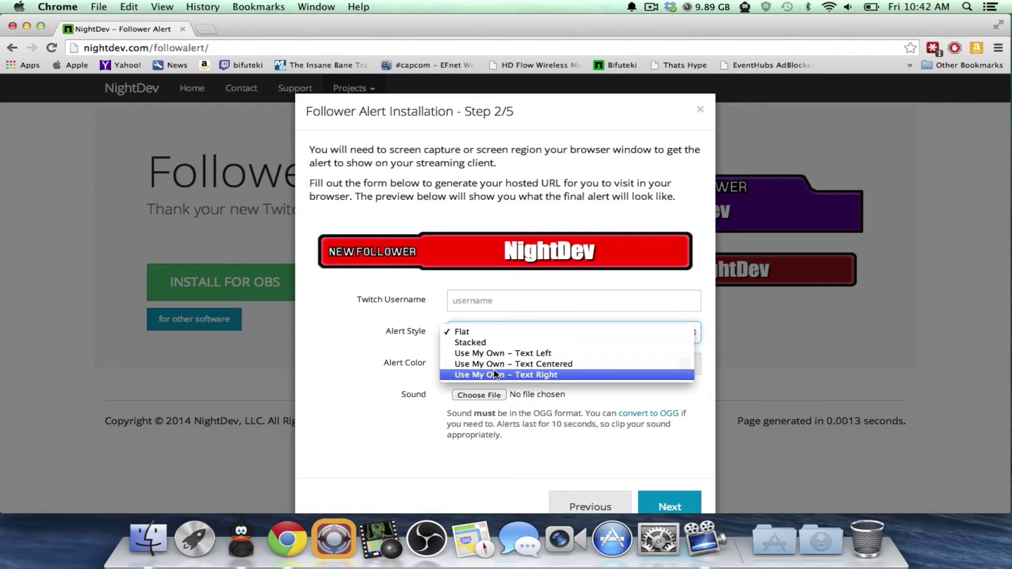
pyautogui.press('Escape')
pyautogui.press('Escape')
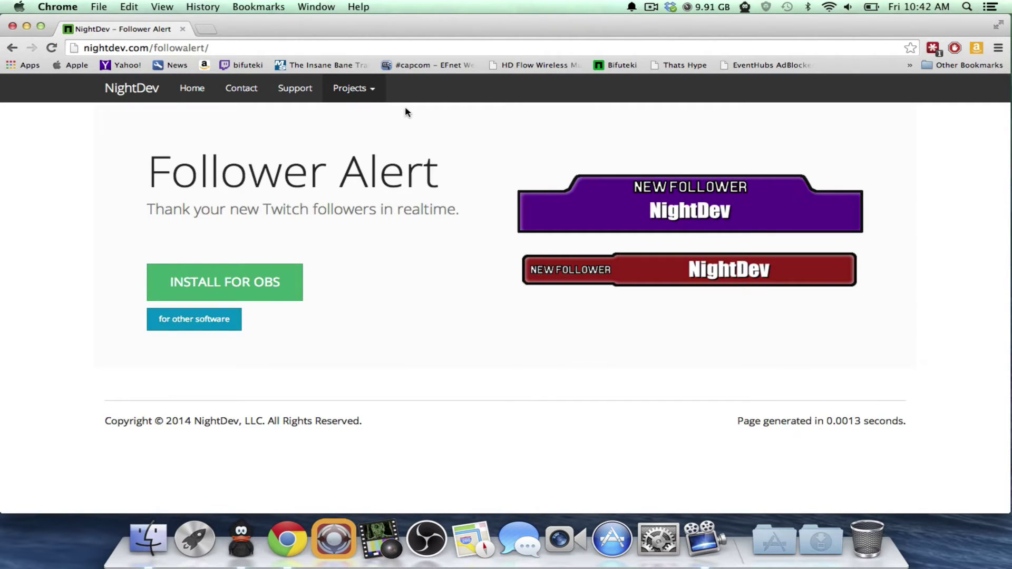
# Open the bookmarked Follower Alert page and reload it with &chroma=true appended to its address.
pyautogui.click(910, 65)
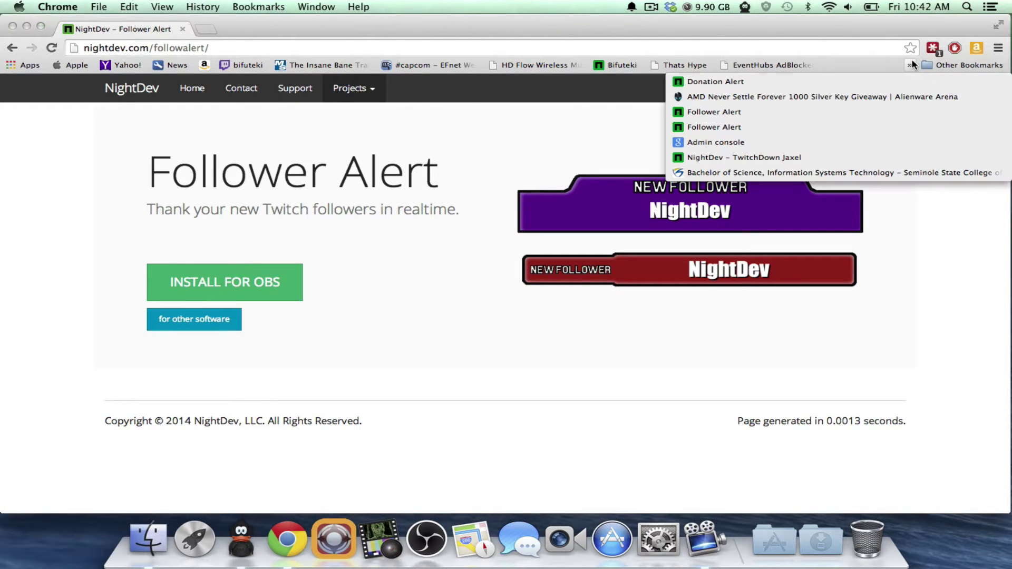
pyautogui.click(777, 122)
pyautogui.click(639, 50)
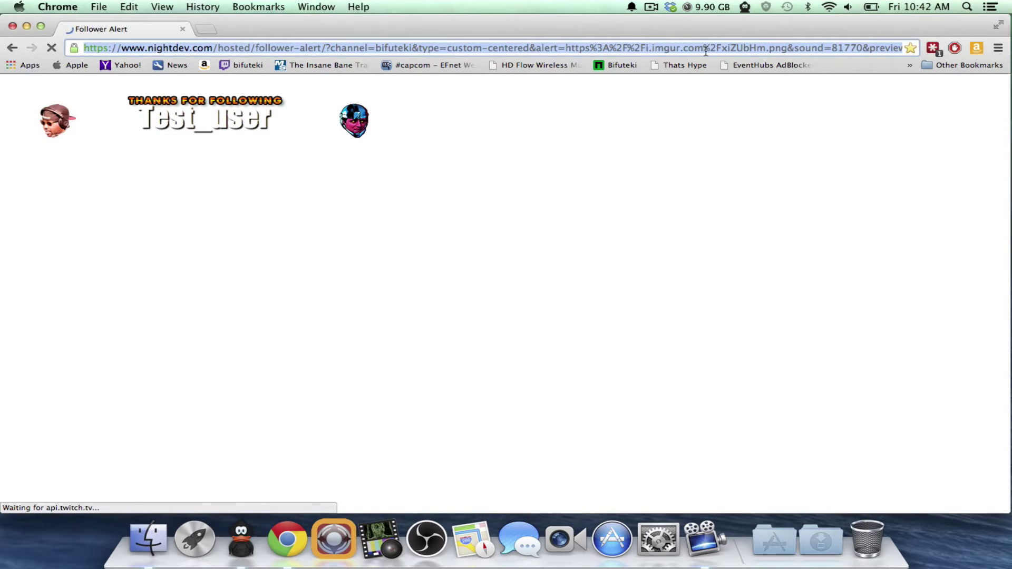
pyautogui.press('Right')
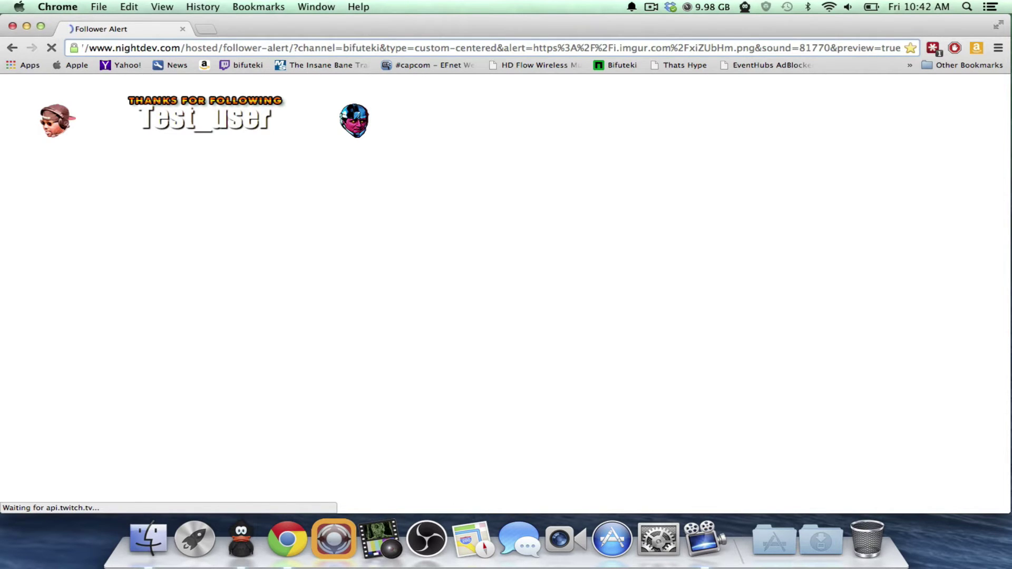
pyautogui.press('Down')
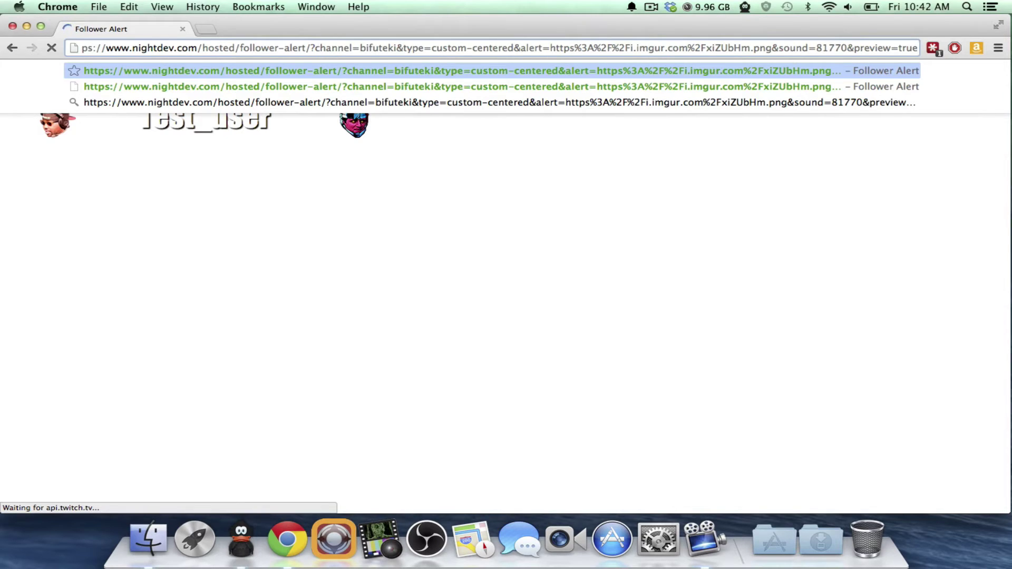
pyautogui.write('&chroma=true')
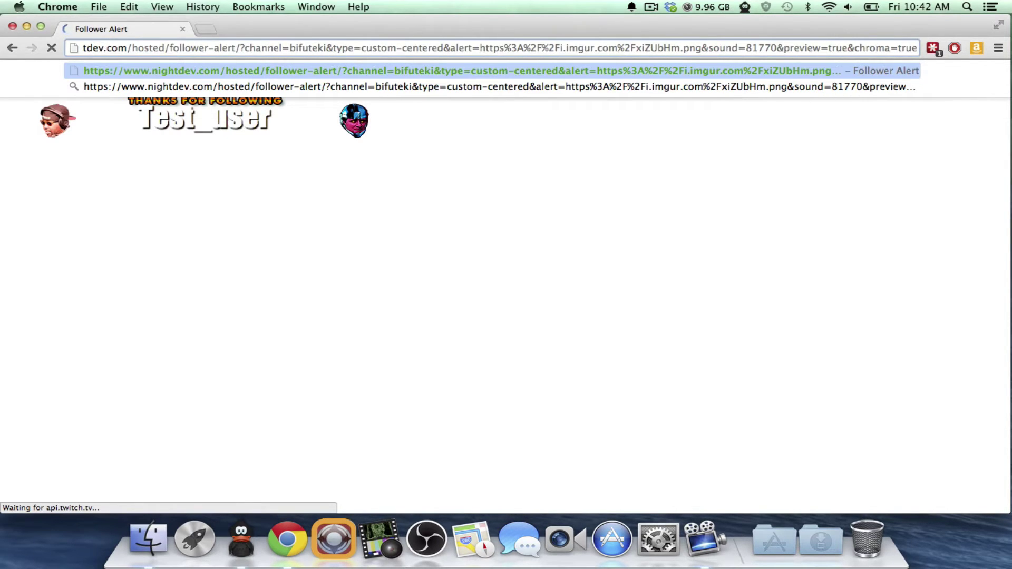
pyautogui.press('Return')
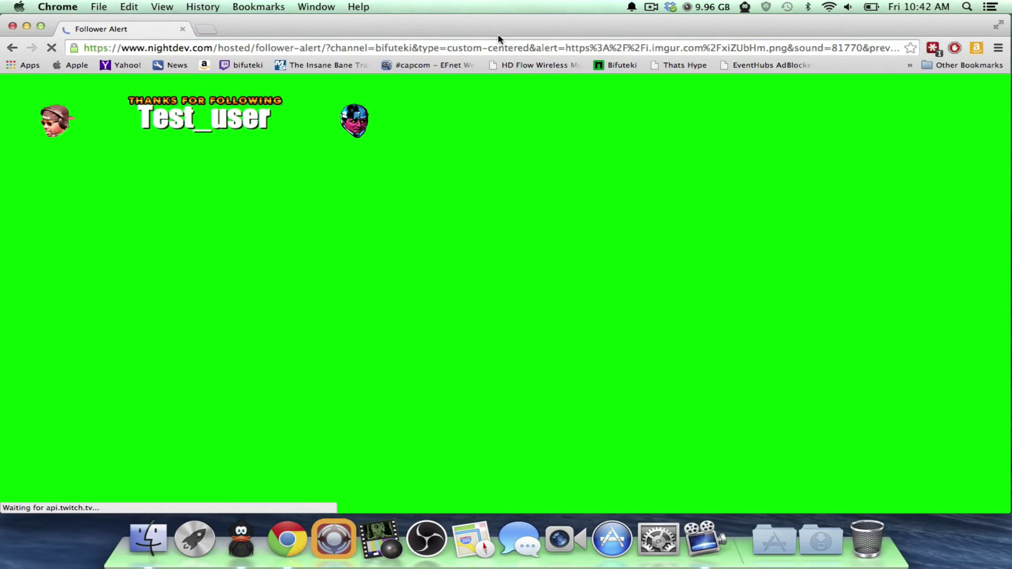
# Shrink the Follower Alert browser window to roughly 40% of the screen's width and a third of its height.
pyautogui.click(491, 48)
pyautogui.click(491, 48)
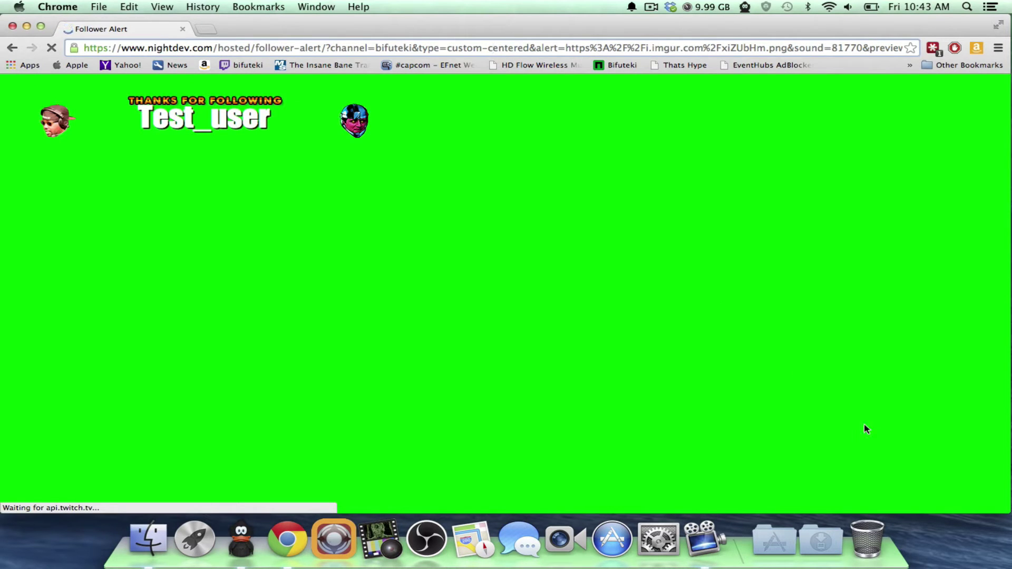
pyautogui.moveTo(1006, 515); pyautogui.dragTo(399, 153)
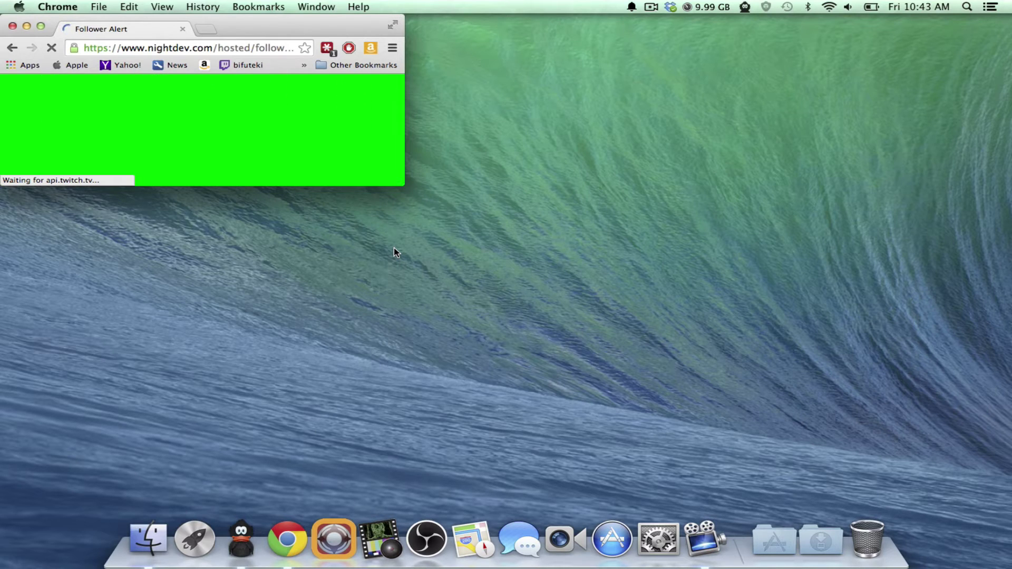
# Switch to CamTwist, add a new button in Cam Twist Studio and open it for editing.
pyautogui.click(374, 545)
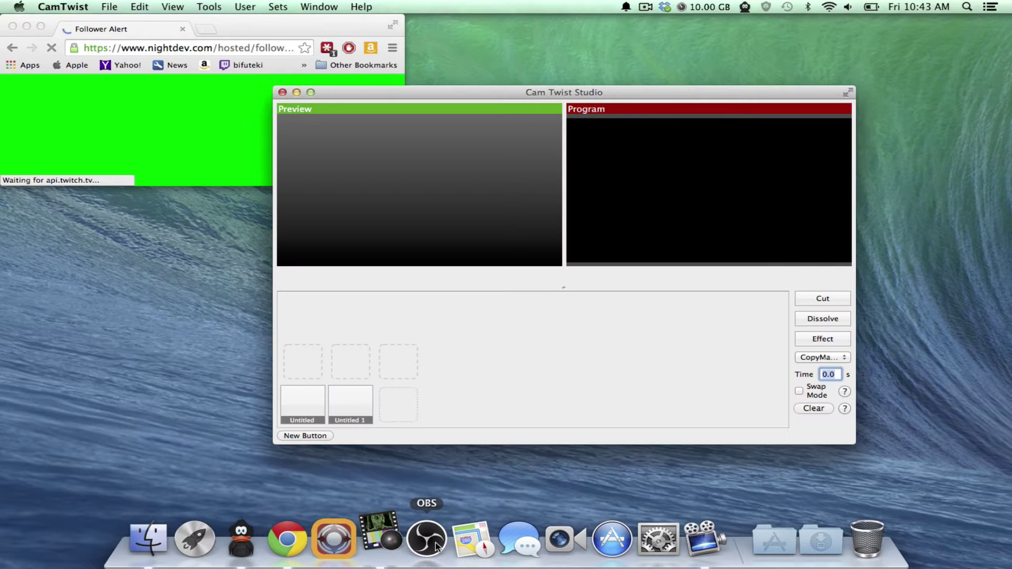
pyautogui.click(306, 437)
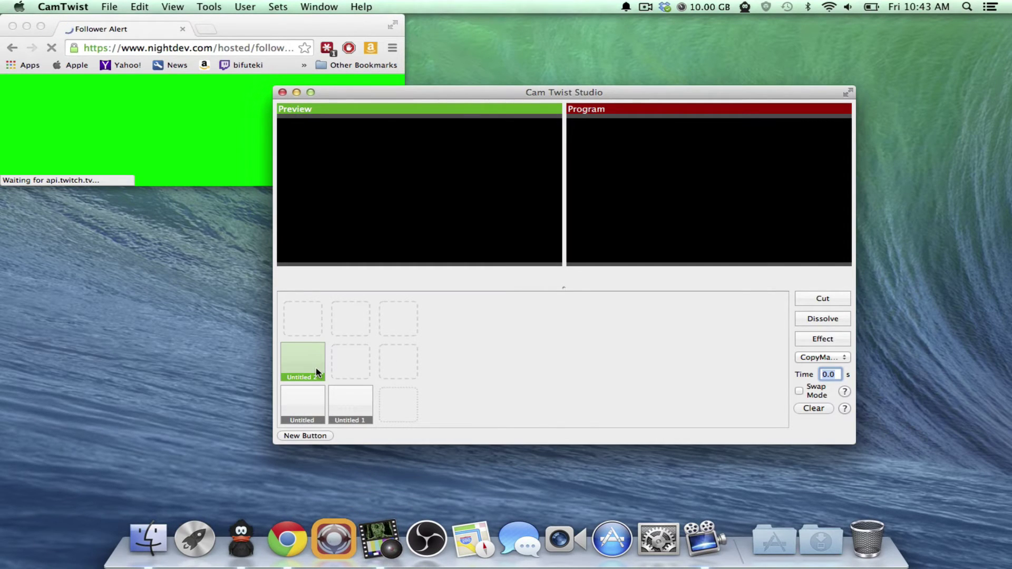
pyautogui.rightClick(297, 356)
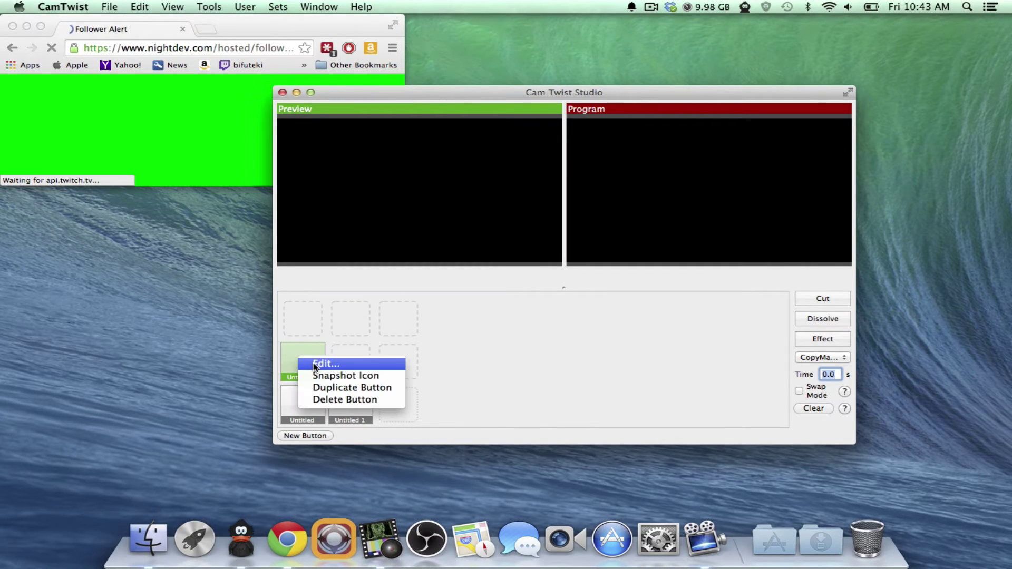
pyautogui.click(312, 362)
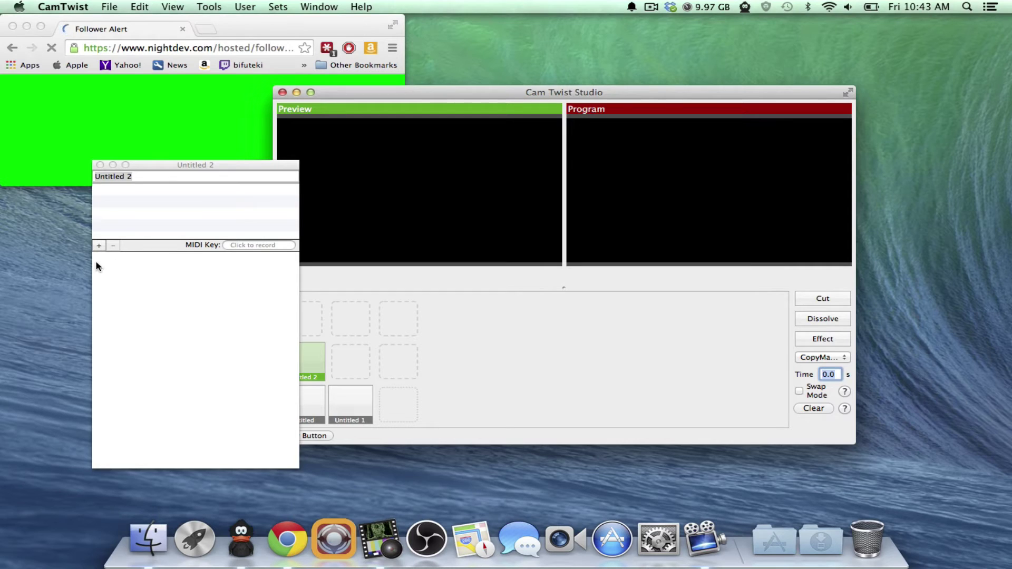
# Add Desktop+ as a PIP source to the new button and close the effects library.
pyautogui.click(99, 245)
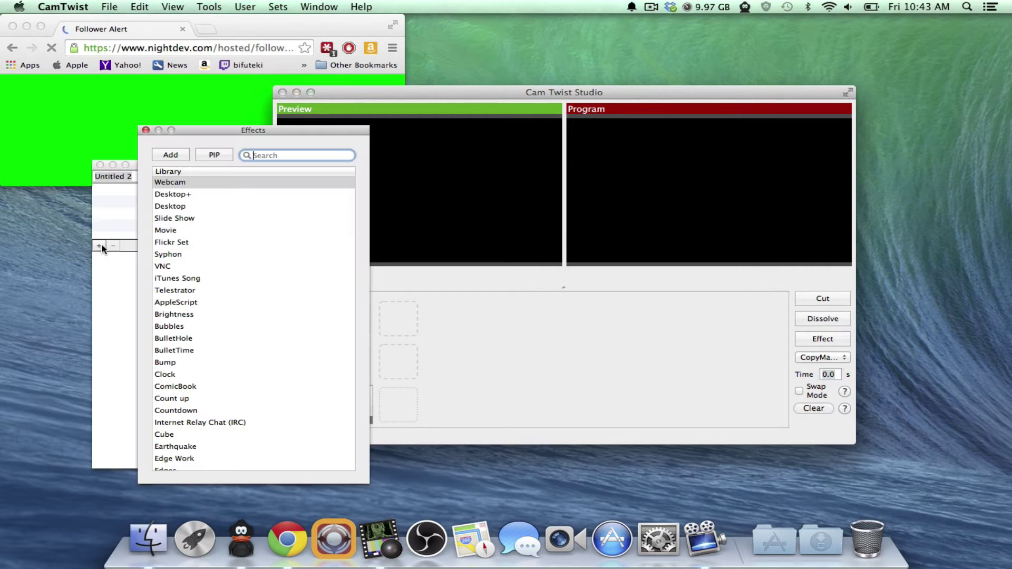
pyautogui.click(192, 194)
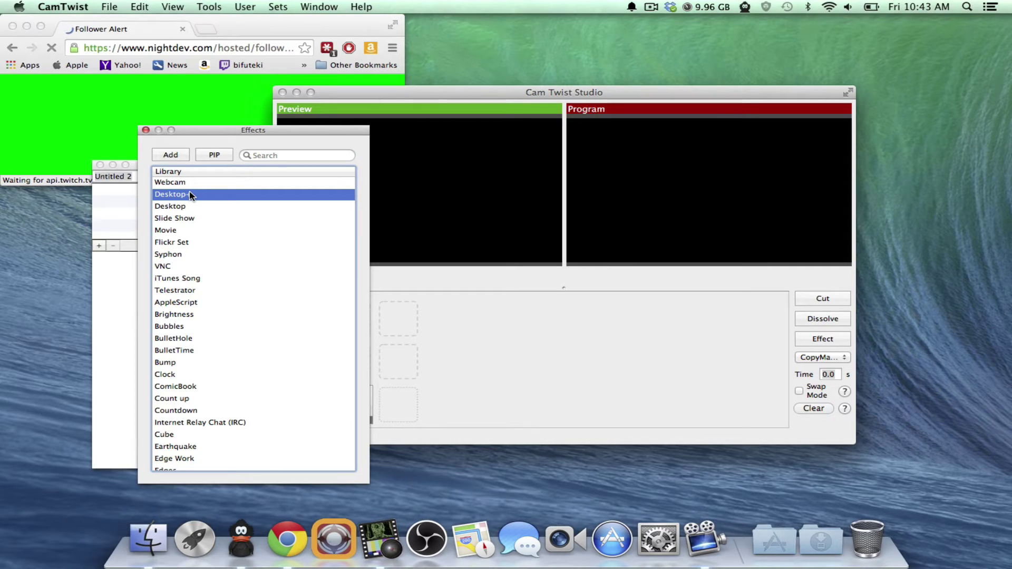
pyautogui.click(202, 159)
pyautogui.click(146, 131)
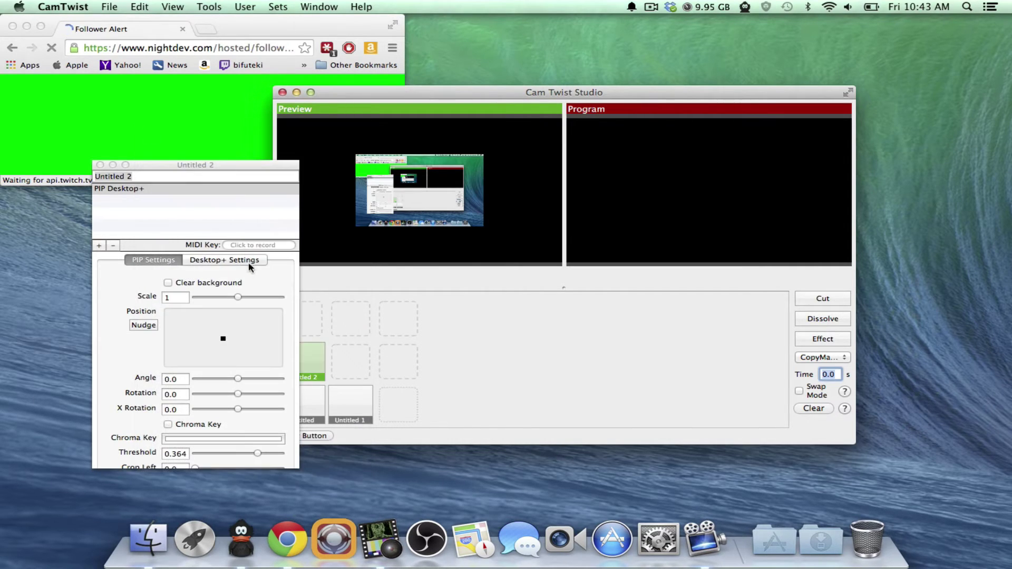
# Confine the Desktop+ capture to the application window Google Chrome (Follower Alert).
pyautogui.click(204, 260)
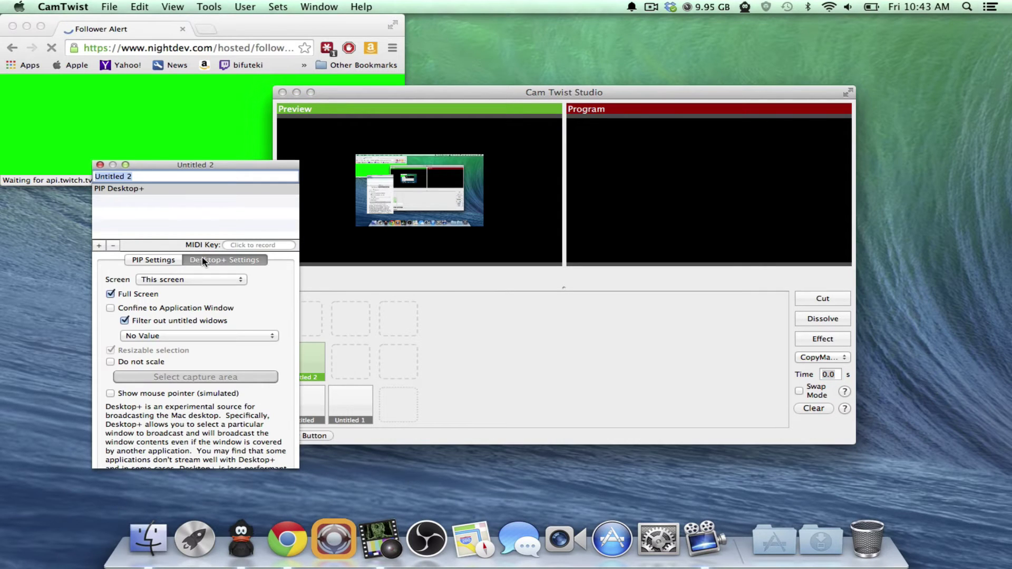
pyautogui.click(150, 309)
pyautogui.click(192, 336)
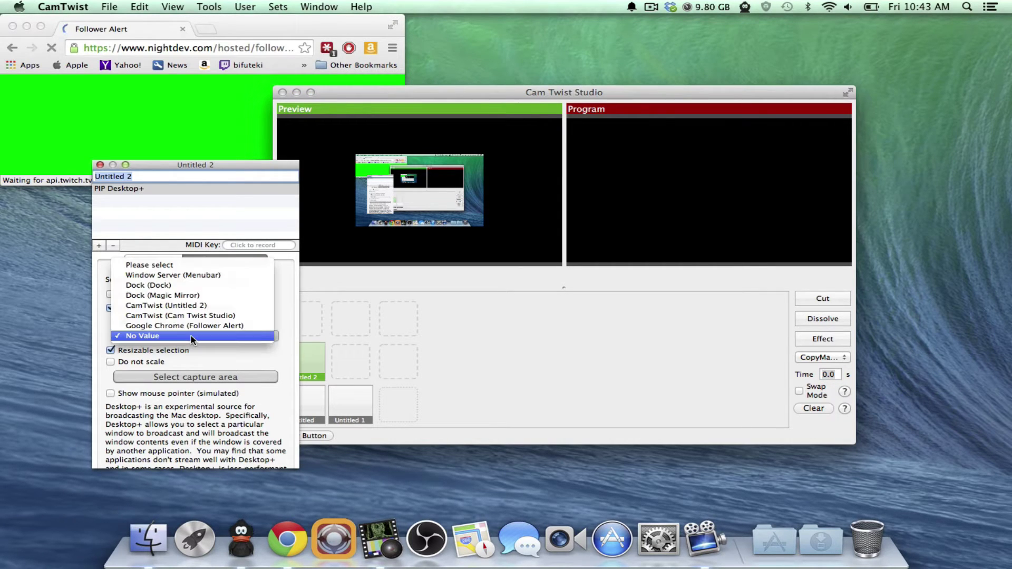
pyautogui.click(187, 326)
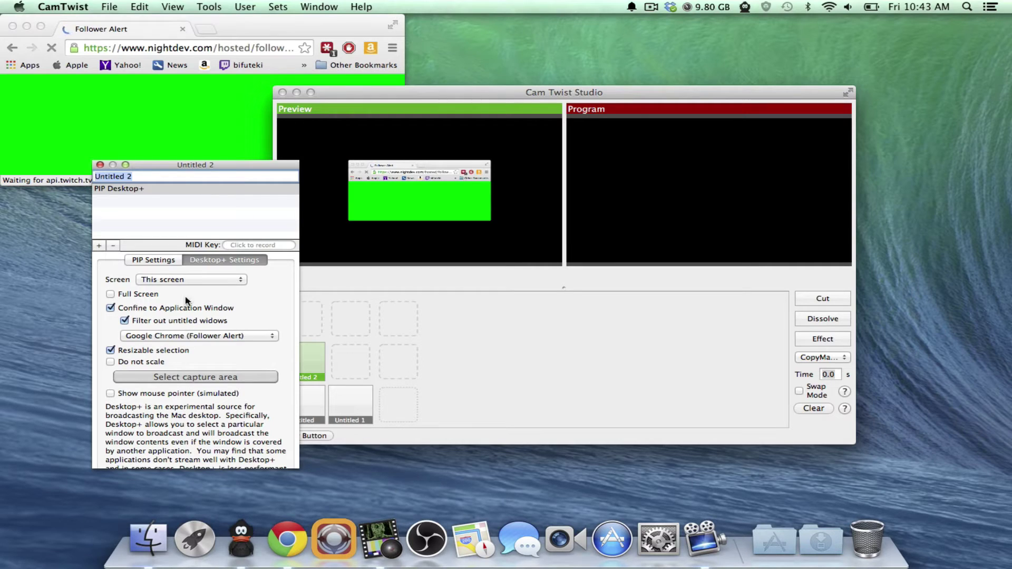
# Crop the Desktop+ capture area from above so it covers only the green page content below the browser's bookmarks bar.
pyautogui.click(232, 375)
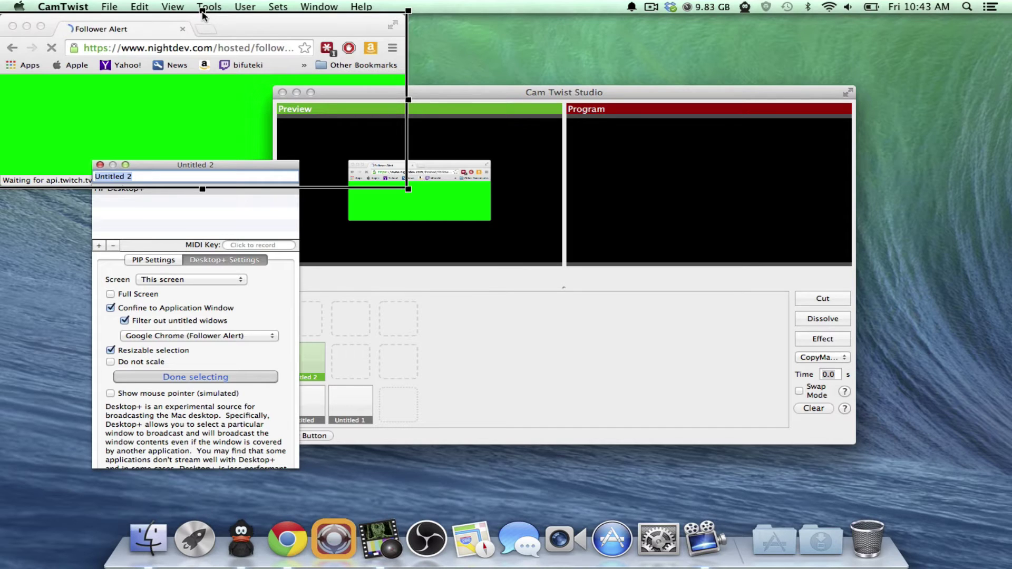
pyautogui.moveTo(203, 15); pyautogui.dragTo(197, 77)
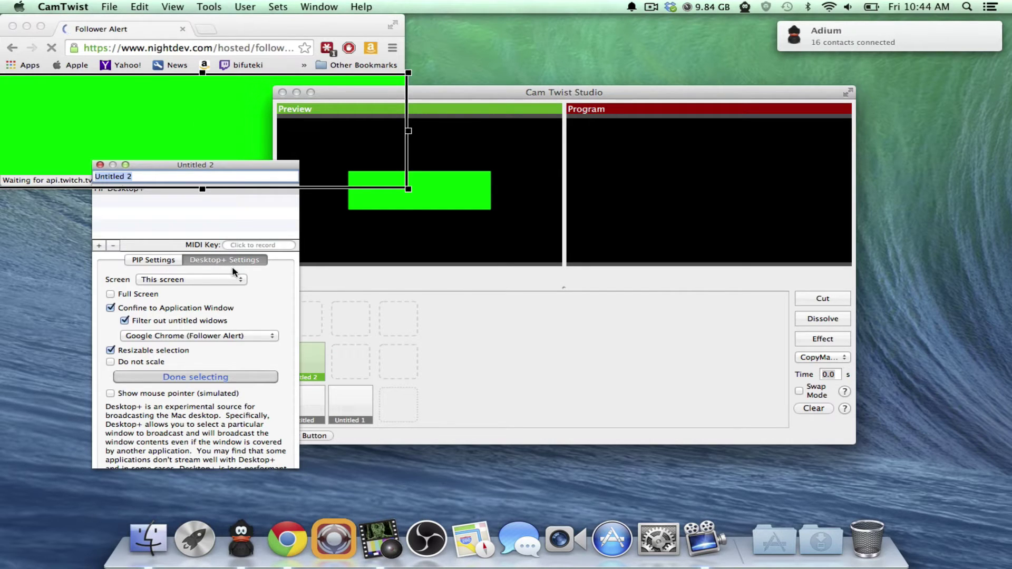
pyautogui.click(223, 378)
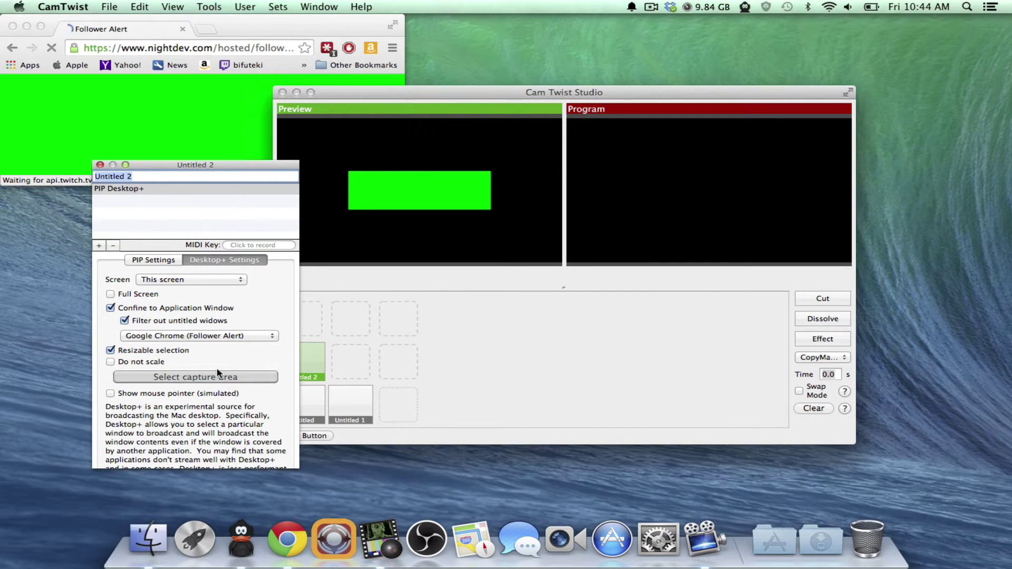
# Enable Clear background and Chroma Key in the PIP settings and sample the key colour from the green Follower Alert page.
pyautogui.click(162, 261)
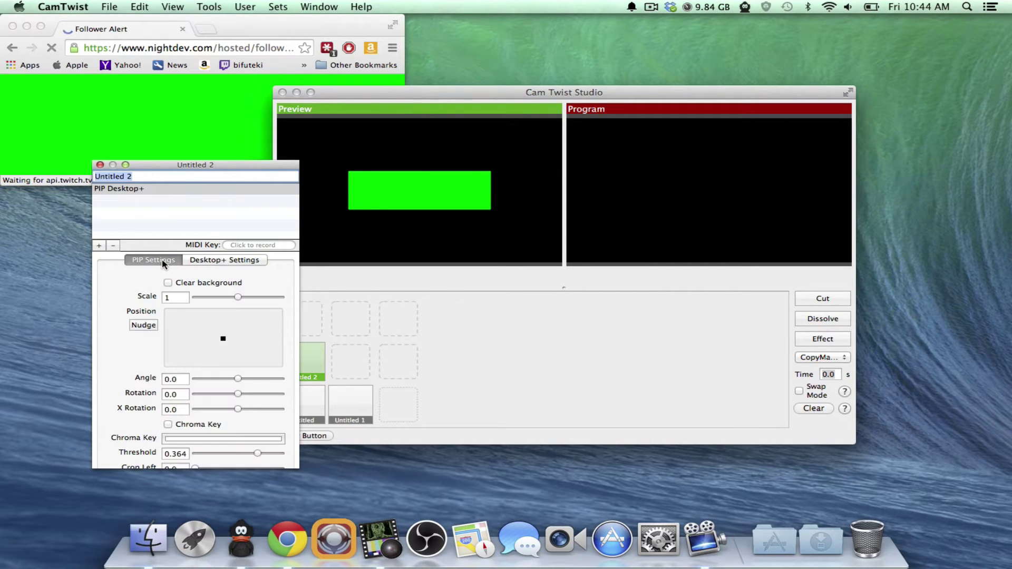
pyautogui.click(210, 285)
pyautogui.click(188, 426)
pyautogui.click(203, 438)
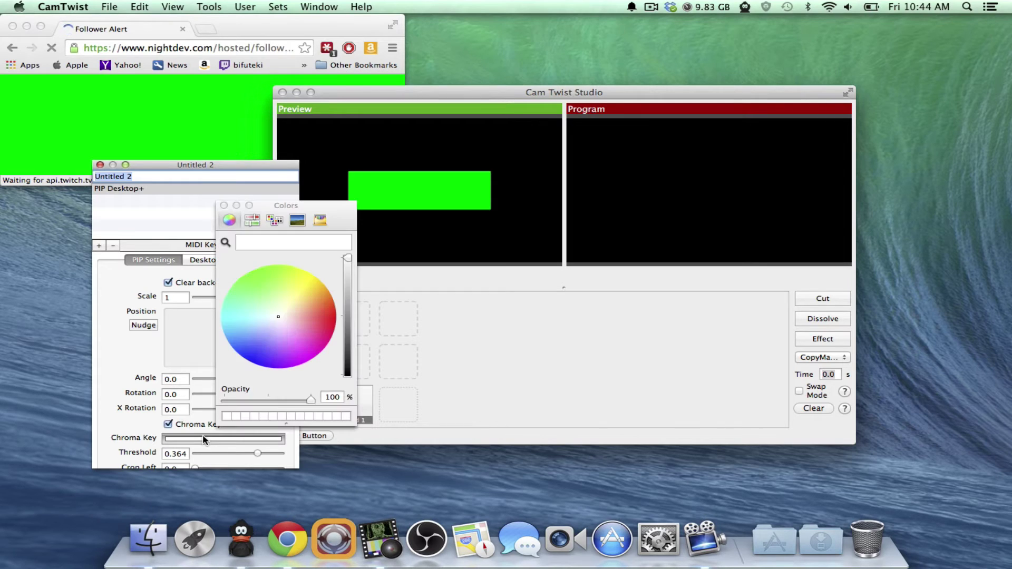
pyautogui.click(226, 243)
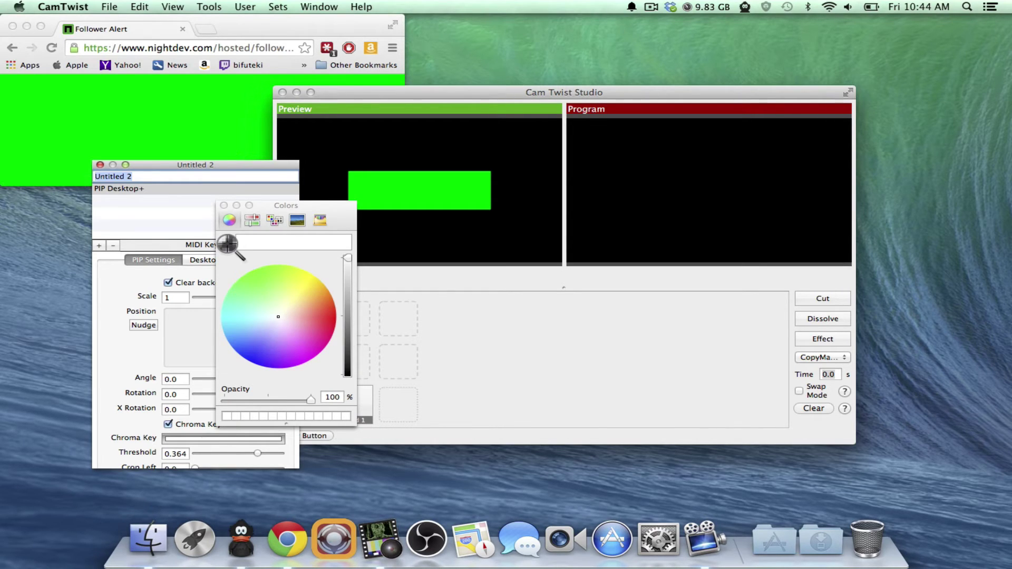
pyautogui.click(210, 116)
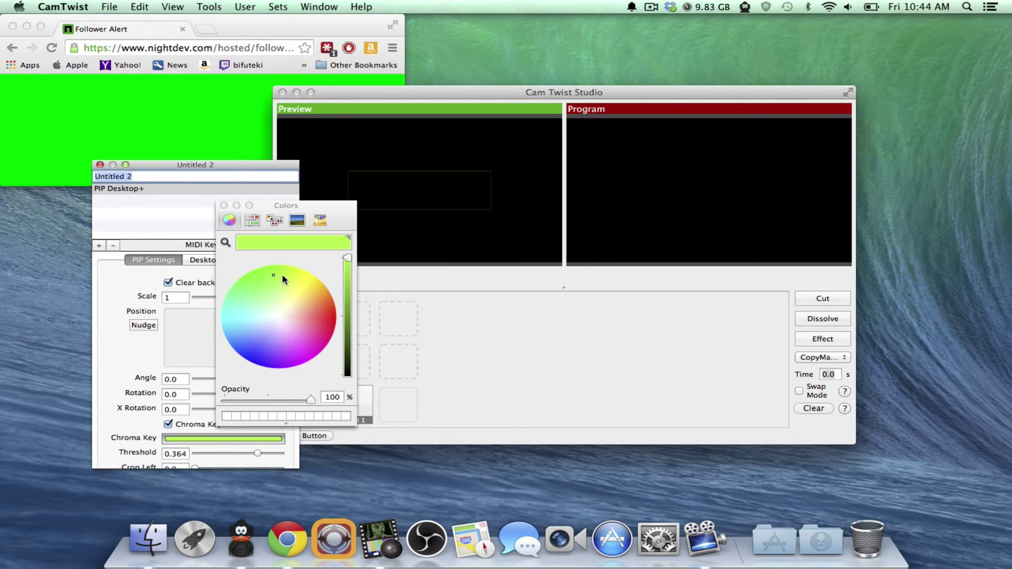
# Fine-tune the chroma key colour by shifting its hue slightly toward pure green and darkening it a little.
pyautogui.click(347, 261)
pyautogui.click(347, 258)
pyautogui.moveTo(274, 271)
pyautogui.mouseDown()
pyautogui.moveTo(264, 270)
pyautogui.moveTo(269, 286)
pyautogui.moveTo(254, 276)
pyautogui.moveTo(245, 289)
pyautogui.moveTo(261, 281)
pyautogui.mouseUp()
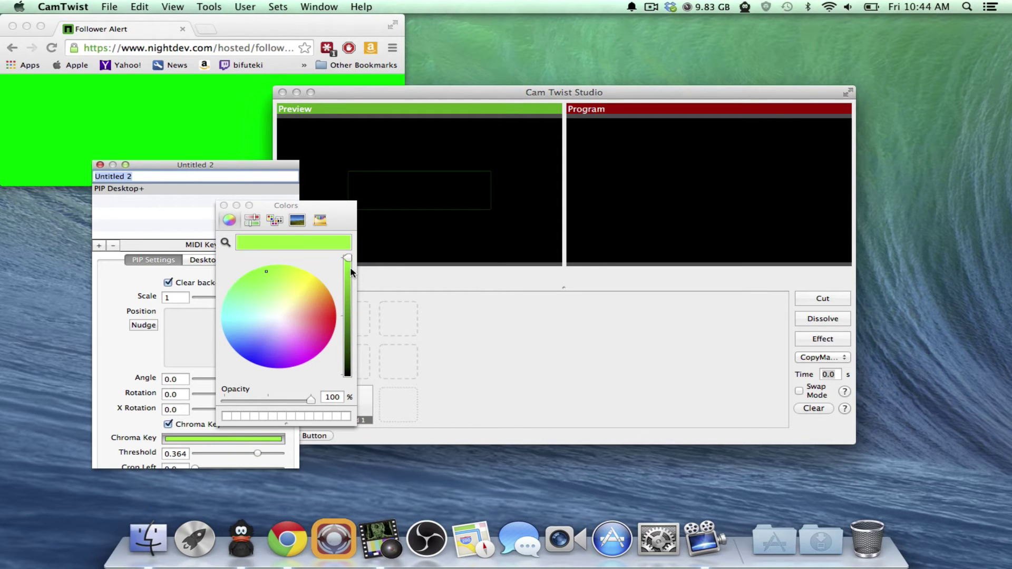
pyautogui.moveTo(350, 267); pyautogui.dragTo(351, 273)
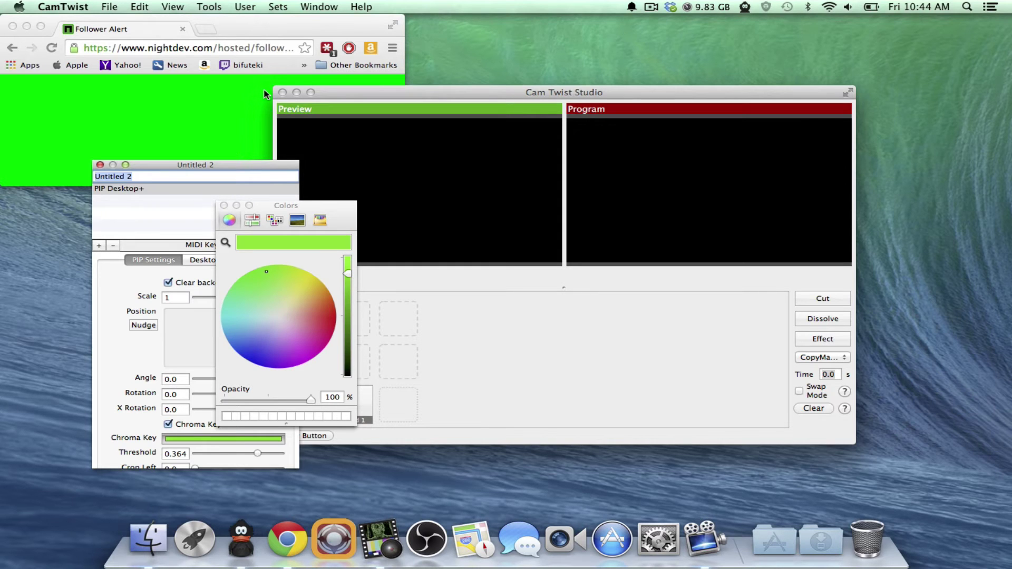
# Reload the Follower Alert page to test the keyed alert in the CamTwist preview, and close the colour picker.
pyautogui.click(246, 49)
pyautogui.press('Return')
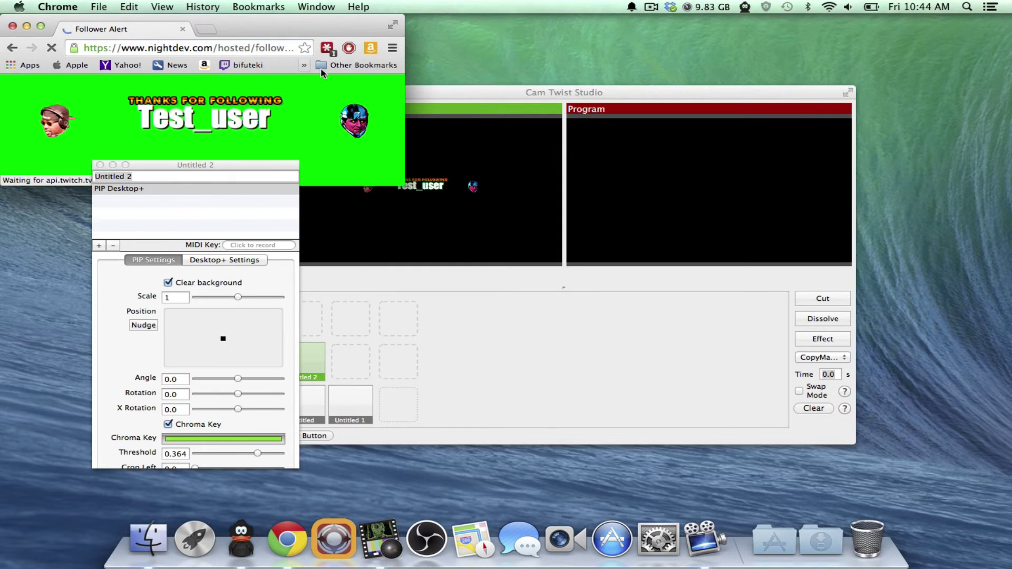
pyautogui.click(454, 135)
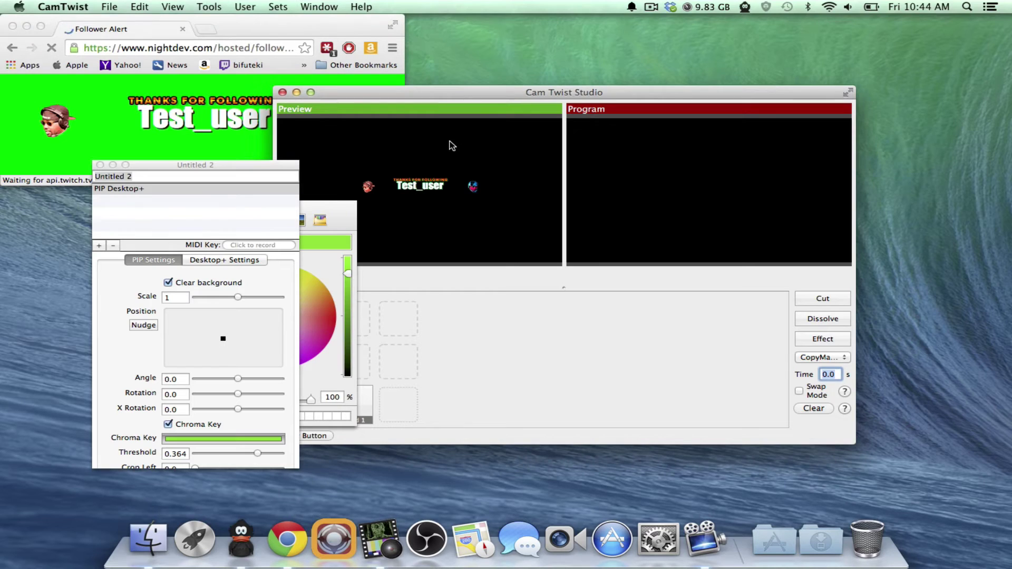
pyautogui.click(346, 219)
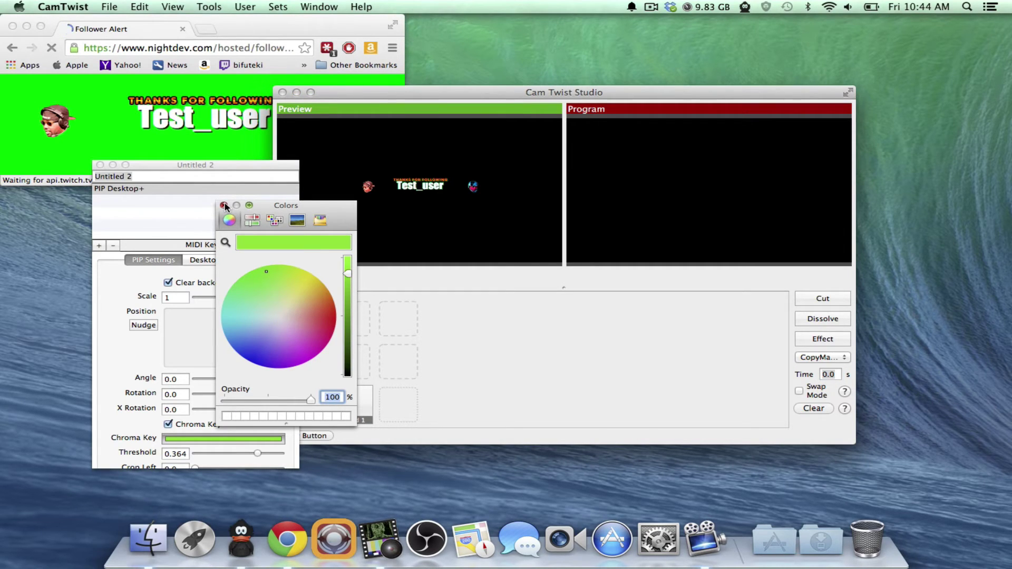
pyautogui.click(224, 206)
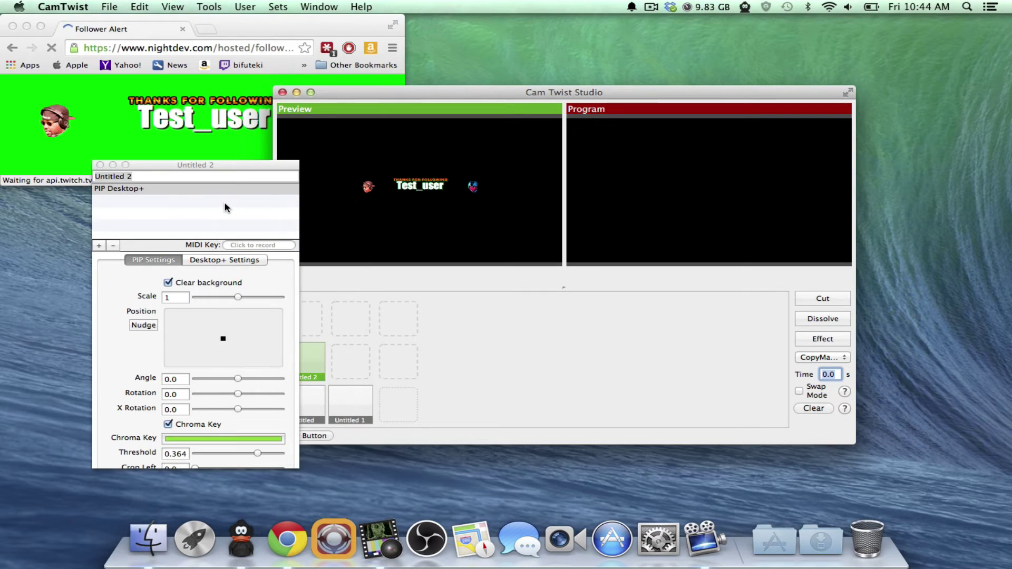
# Set the PIP scale to about 1.049, replaying the follower alert to check its size in the preview.
pyautogui.moveTo(235, 299); pyautogui.dragTo(215, 301)
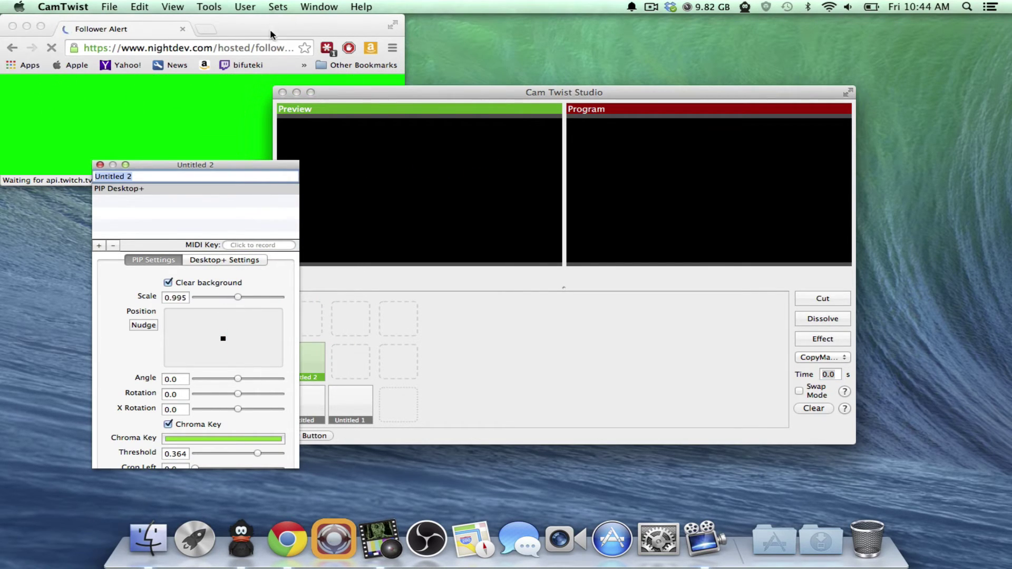
pyautogui.click(271, 34)
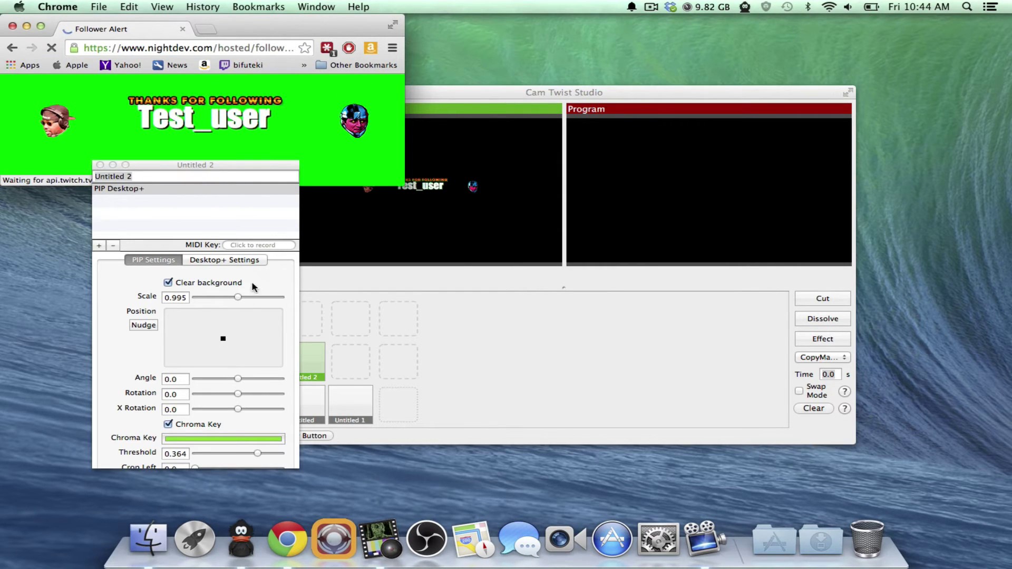
pyautogui.moveTo(240, 298)
pyautogui.mouseDown()
pyautogui.moveTo(283, 298)
pyautogui.moveTo(241, 298)
pyautogui.mouseUp()
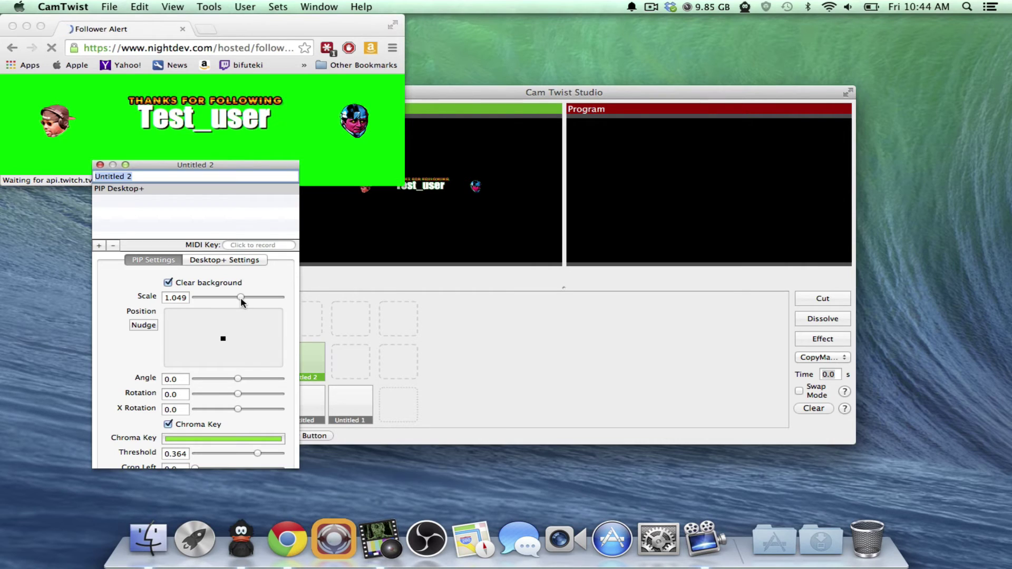
pyautogui.click(360, 403)
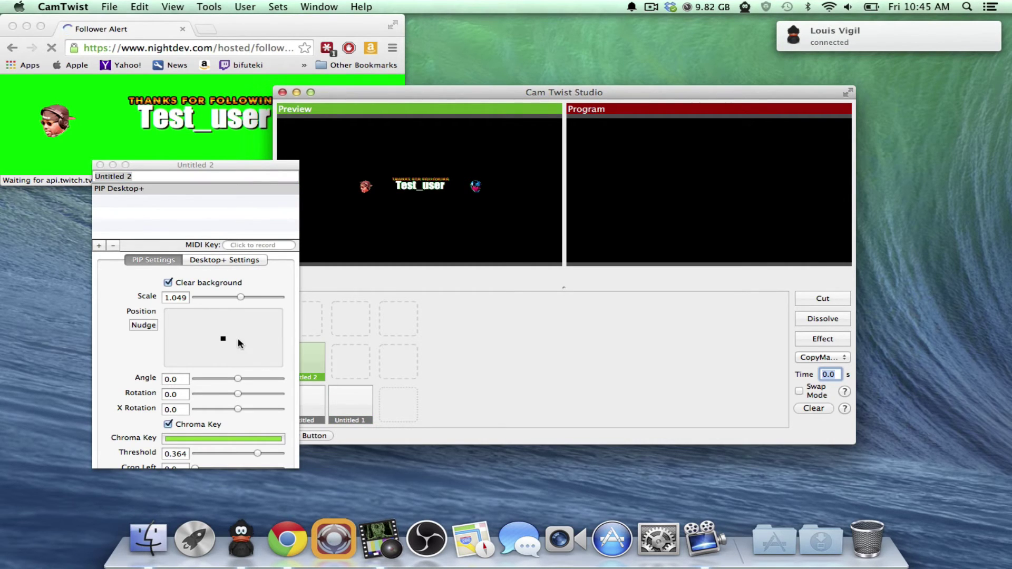
# Replay the follower alert and move the PIP position up so the alert sits in the upper part of the frame.
pyautogui.click(225, 343)
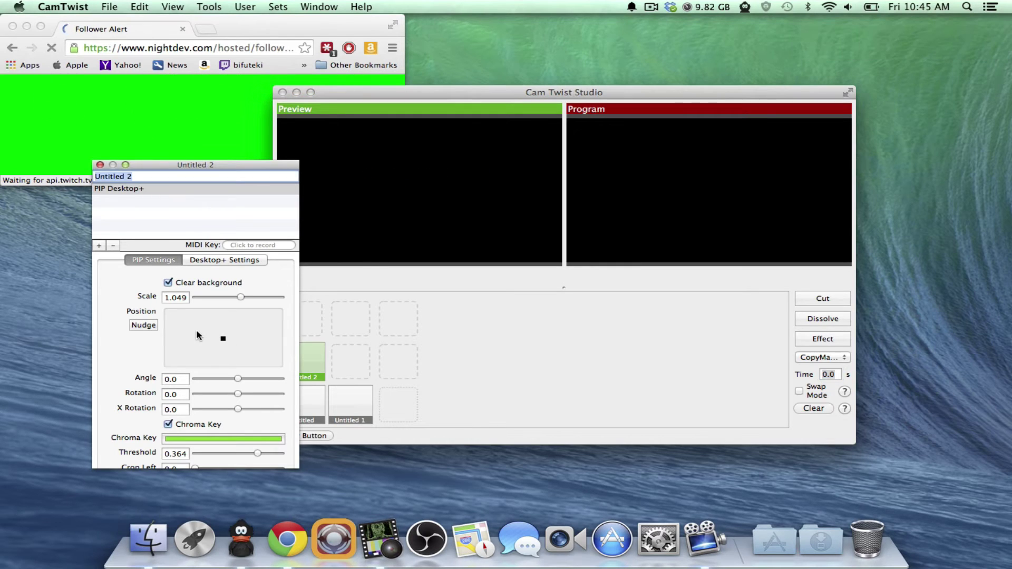
pyautogui.click(280, 61)
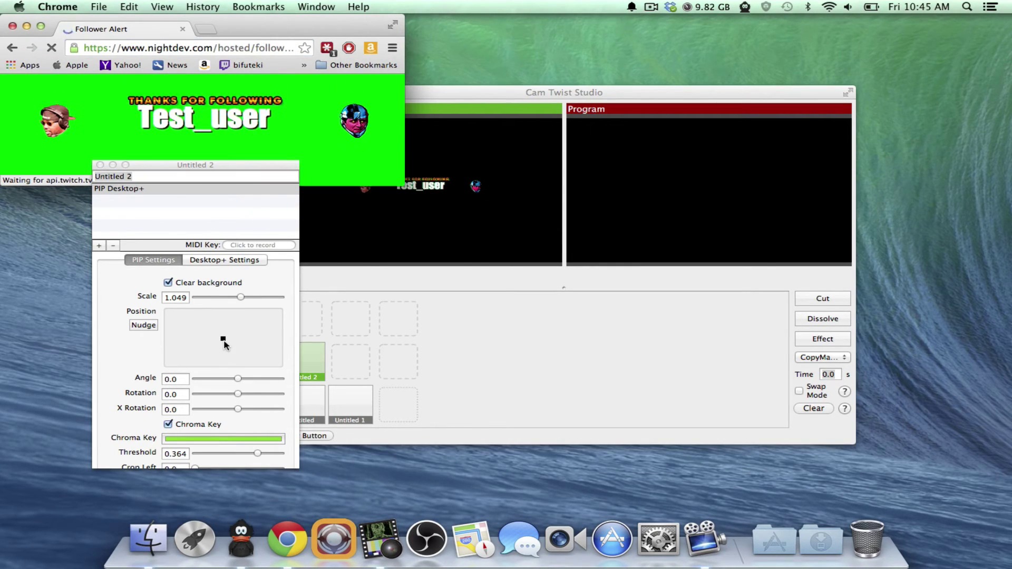
pyautogui.click(224, 344)
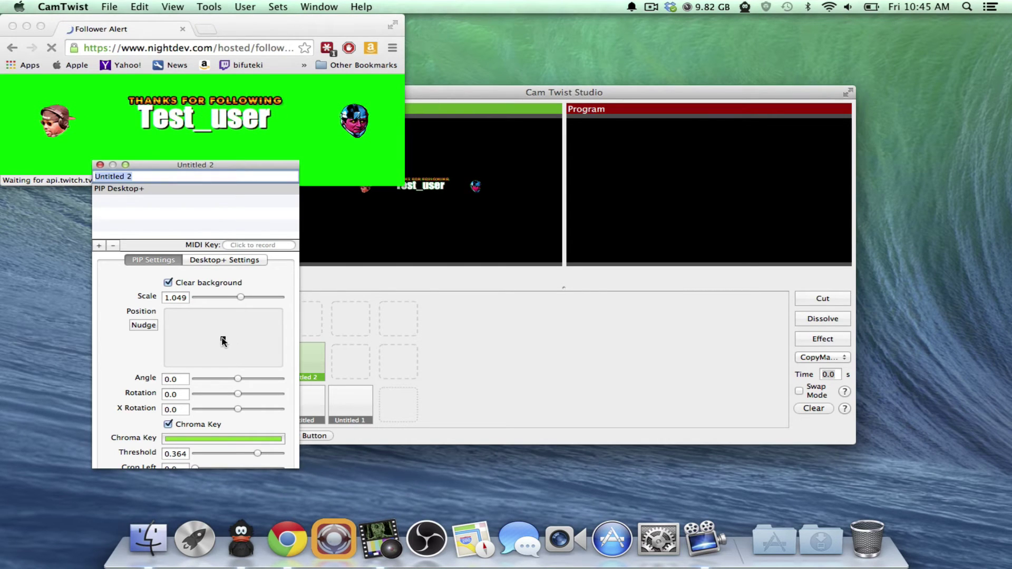
pyautogui.moveTo(223, 341)
pyautogui.mouseDown()
pyautogui.moveTo(256, 330)
pyautogui.moveTo(228, 334)
pyautogui.mouseUp()
pyautogui.click(407, 274)
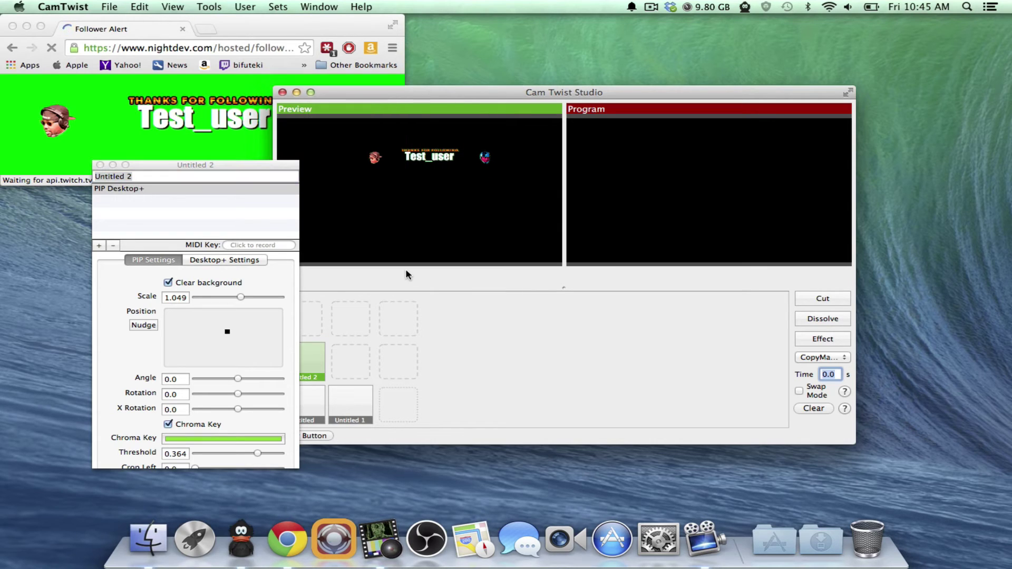
# Shift the PIP slightly left to centre the alert horizontally and replay the alert to check its placement.
pyautogui.click(226, 334)
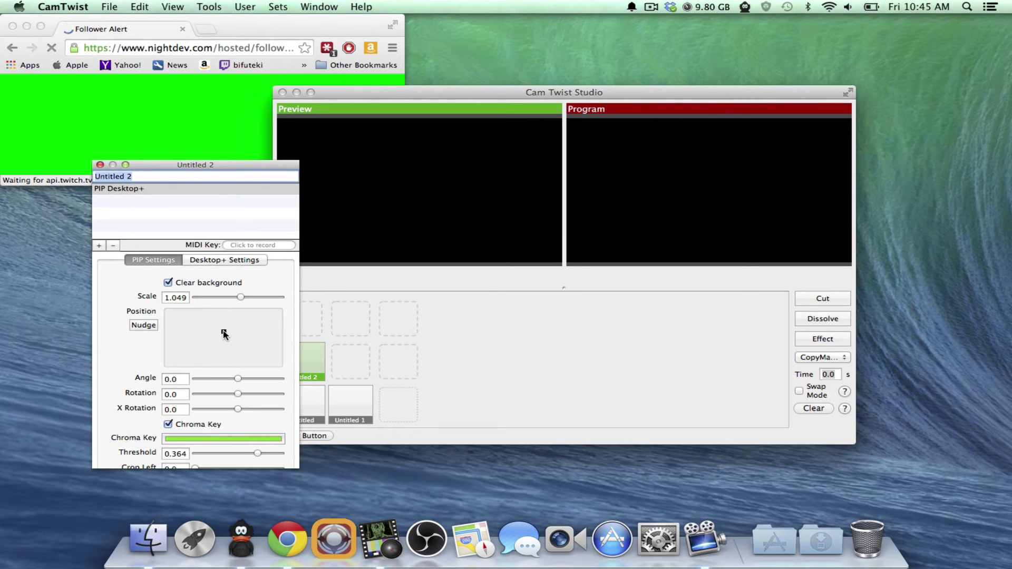
pyautogui.click(250, 57)
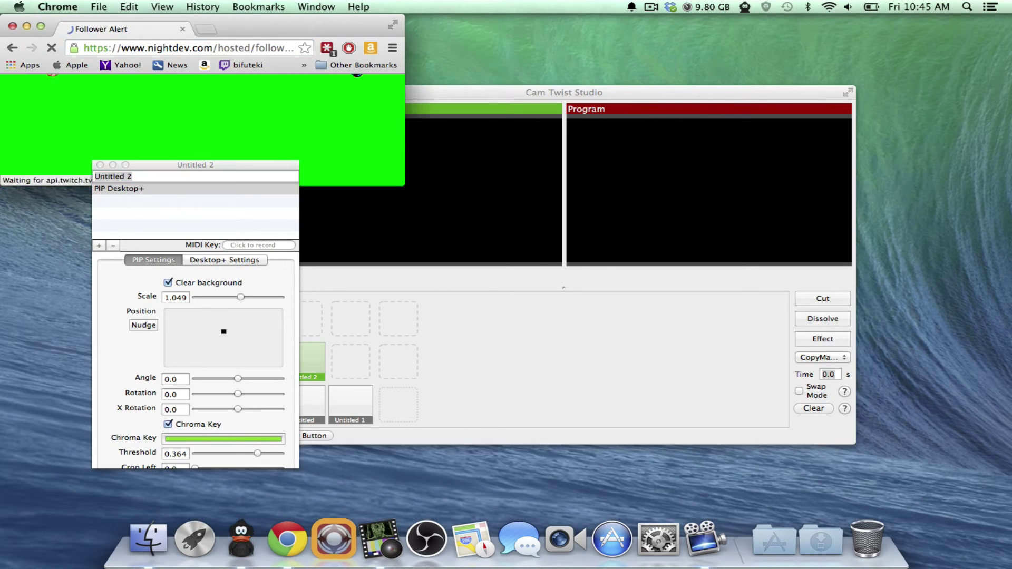
pyautogui.click(375, 206)
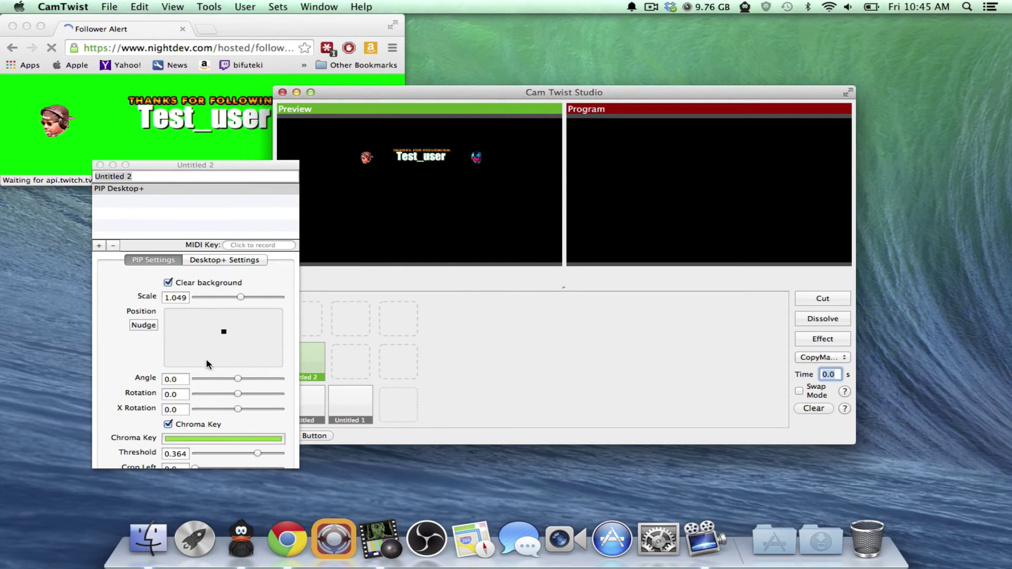
pyautogui.scroll(-1, 262, 437)
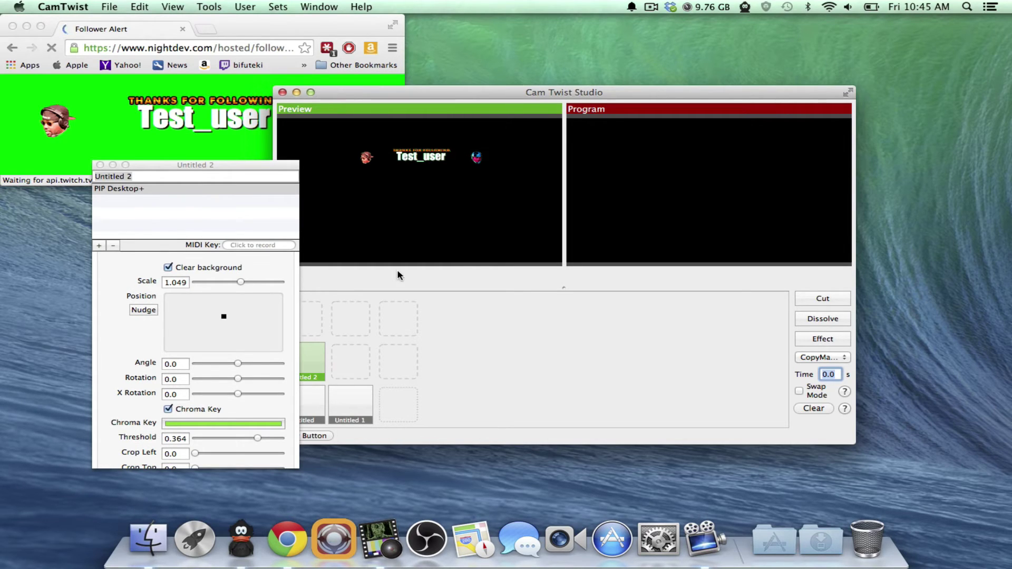
# Select the Untitled 1 movie button, close the Untitled 2 editor and dissolve the movie into the program output.
pyautogui.click(348, 416)
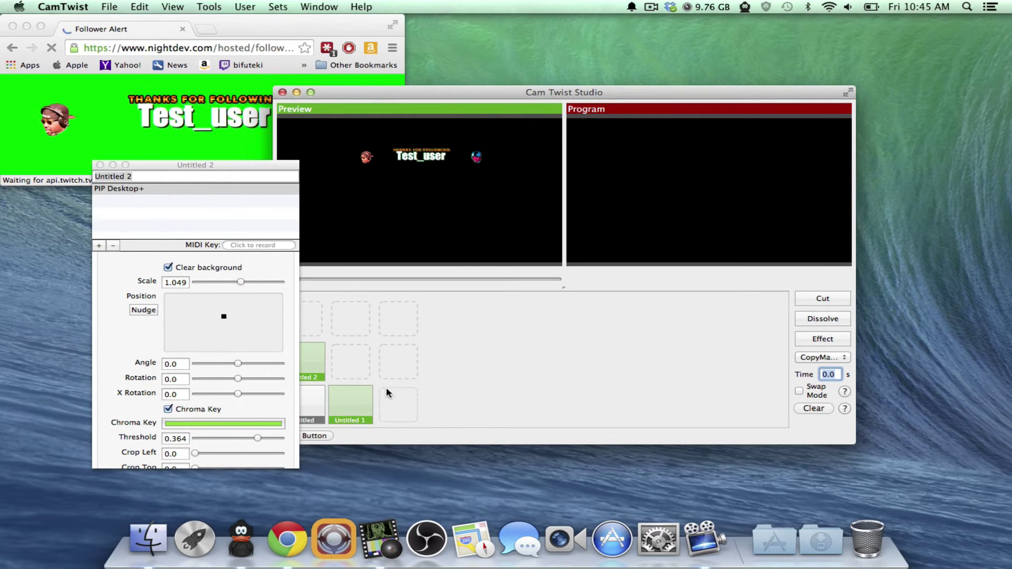
pyautogui.click(100, 165)
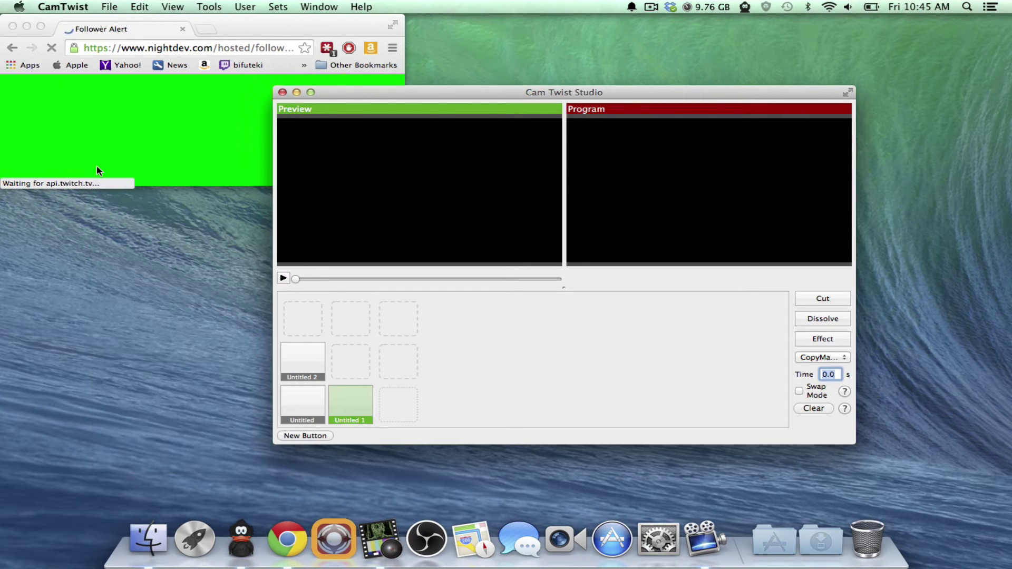
pyautogui.click(832, 317)
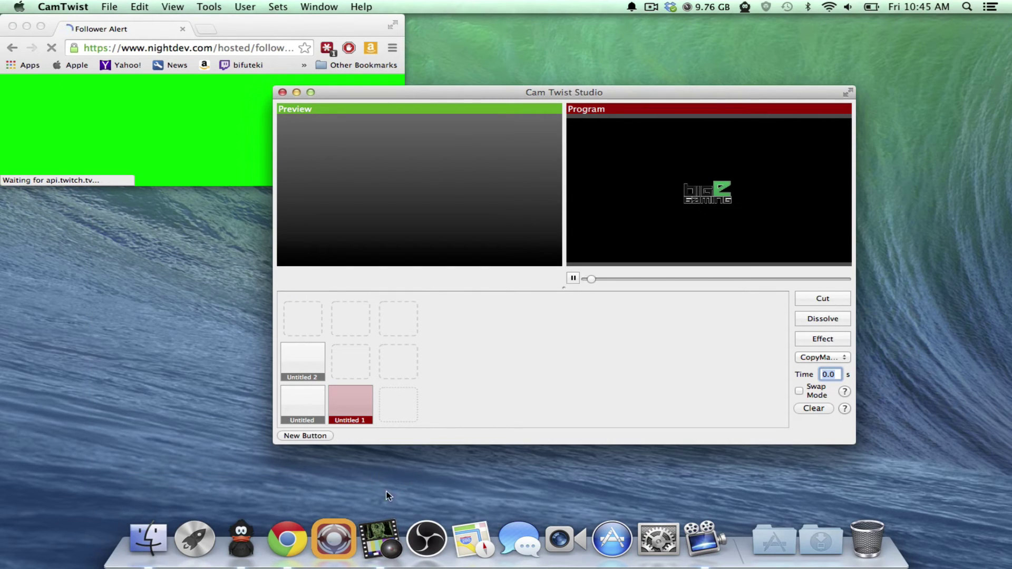
# Open the Untitled 1 button for editing, lower its movie volume to the minimum and close the editor.
pyautogui.rightClick(366, 405)
pyautogui.click(377, 411)
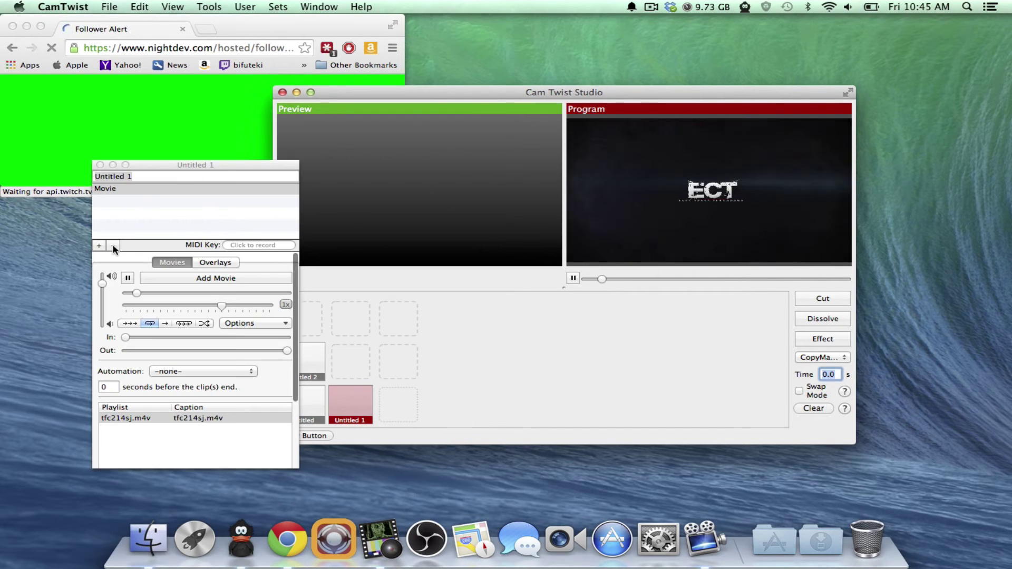
pyautogui.moveTo(103, 283); pyautogui.dragTo(103, 324)
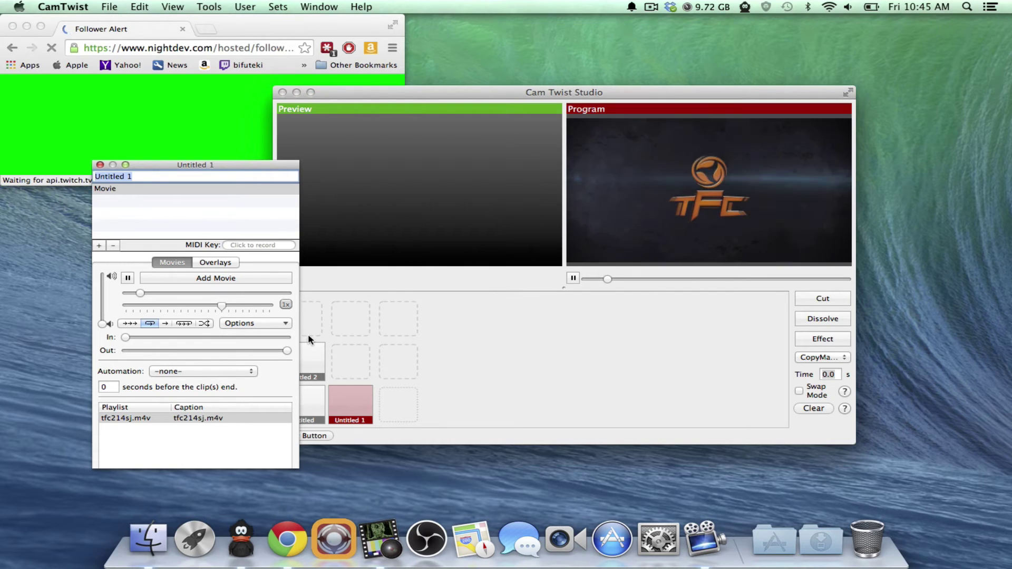
pyautogui.click(418, 257)
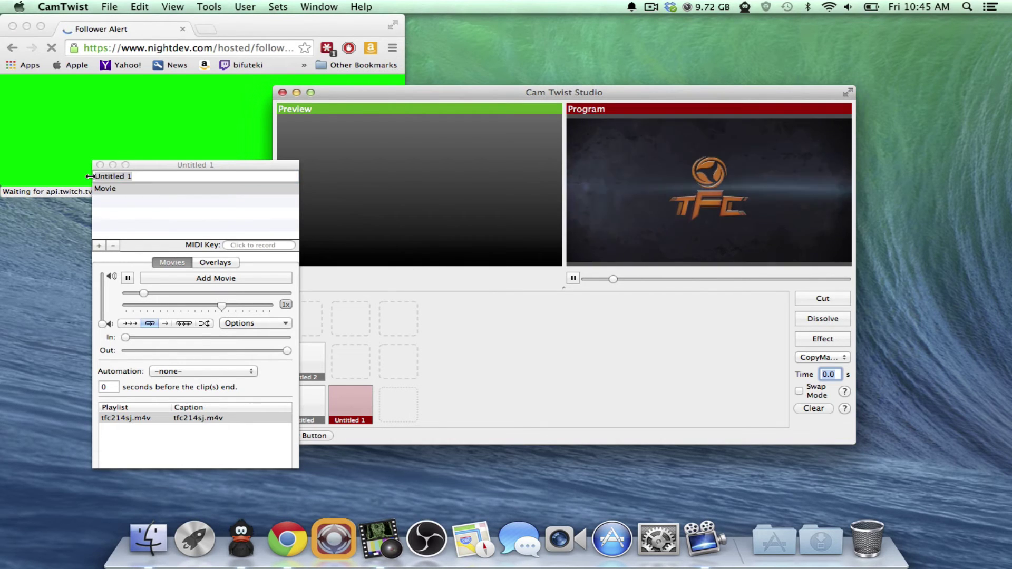
pyautogui.click(321, 250)
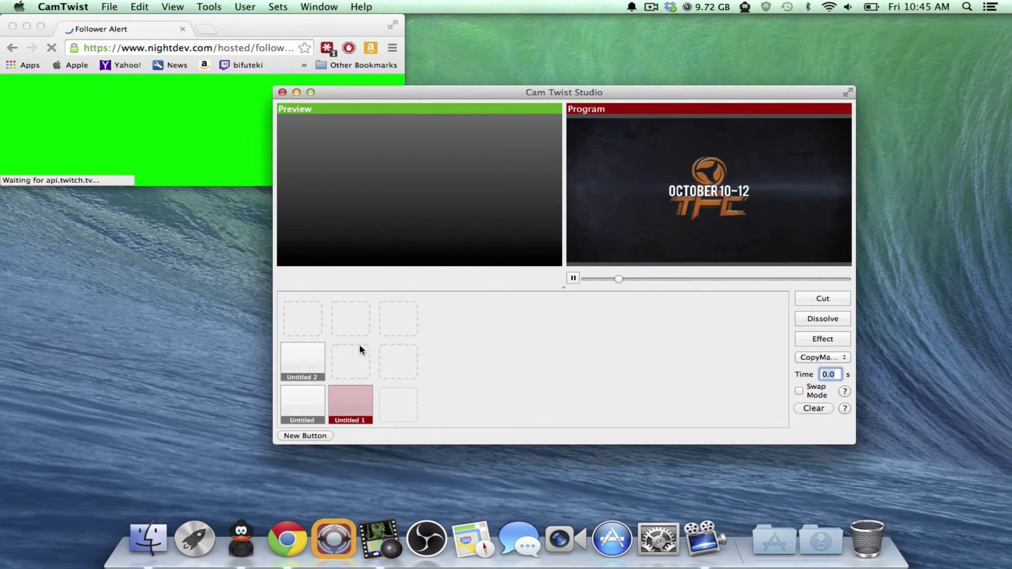
# Select the Untitled 2 alert button and dissolve it into the program output over the movie.
pyautogui.click(304, 363)
pyautogui.click(823, 319)
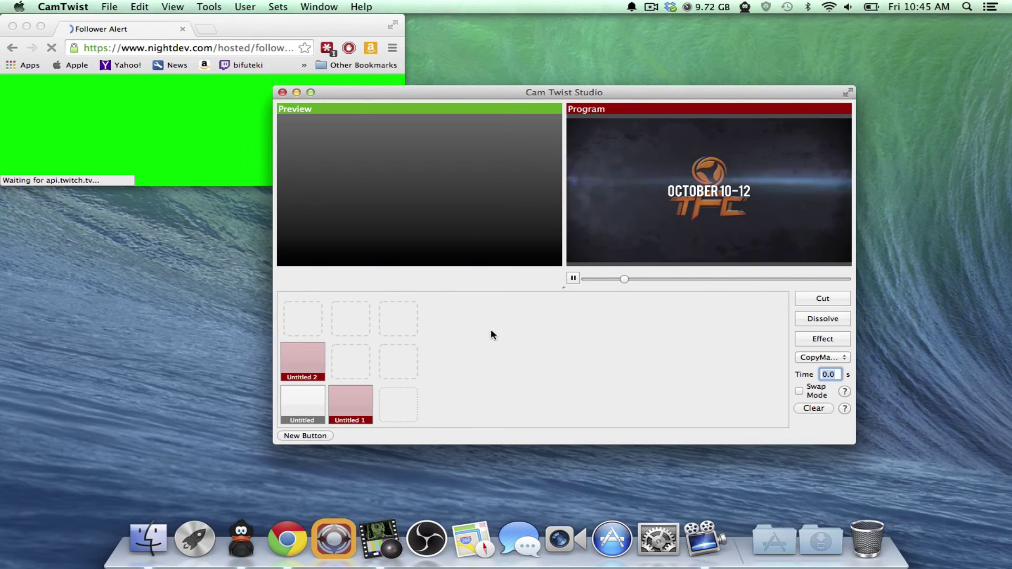
# Open OBS, and replay the follower alert in Chrome to test it over the captured video.
pyautogui.click(426, 537)
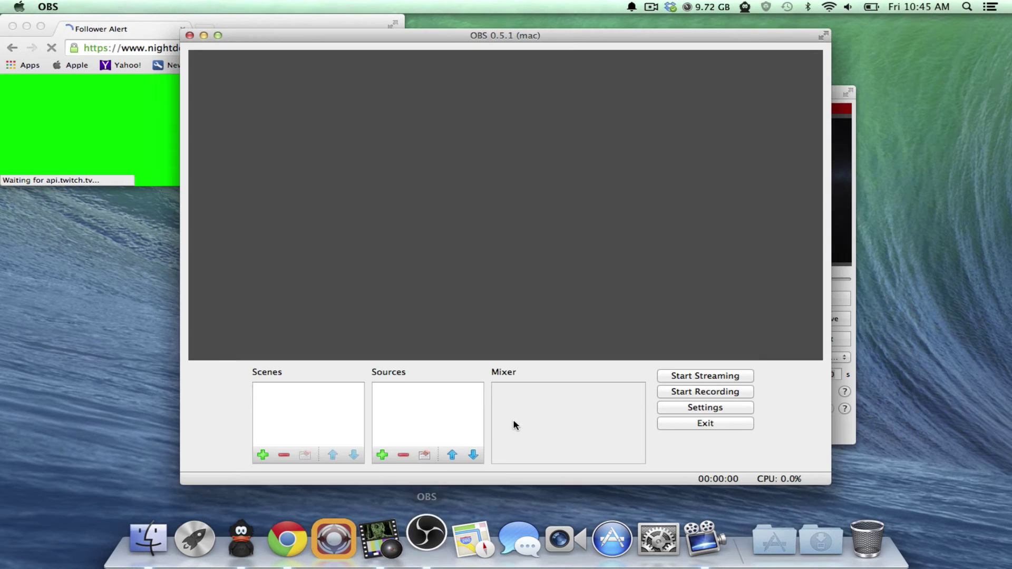
pyautogui.click(140, 51)
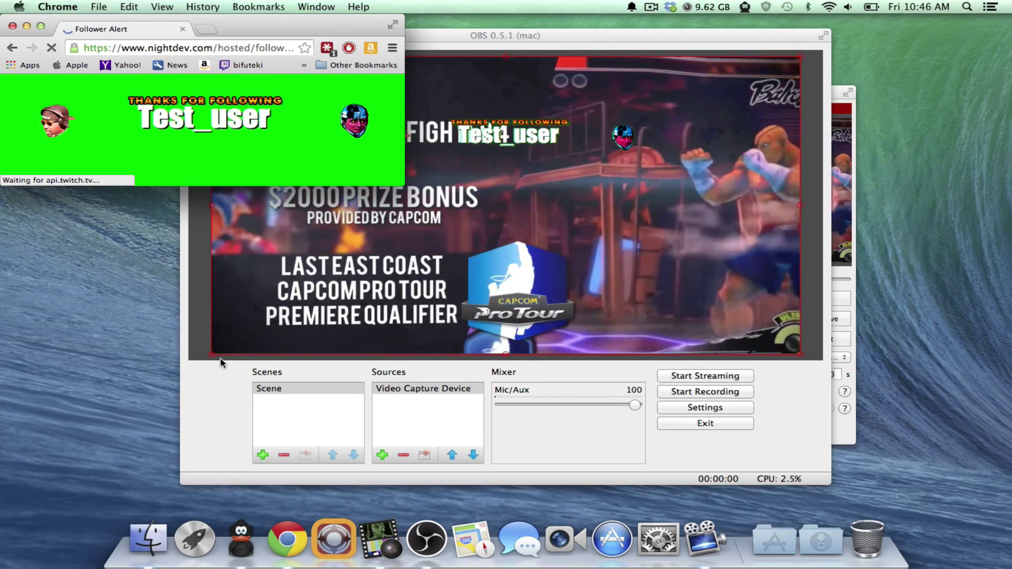
# Switch to CamTwist, open the Untitled 2 alert button for editing and raise its chroma key threshold to 0.414.
pyautogui.click(379, 539)
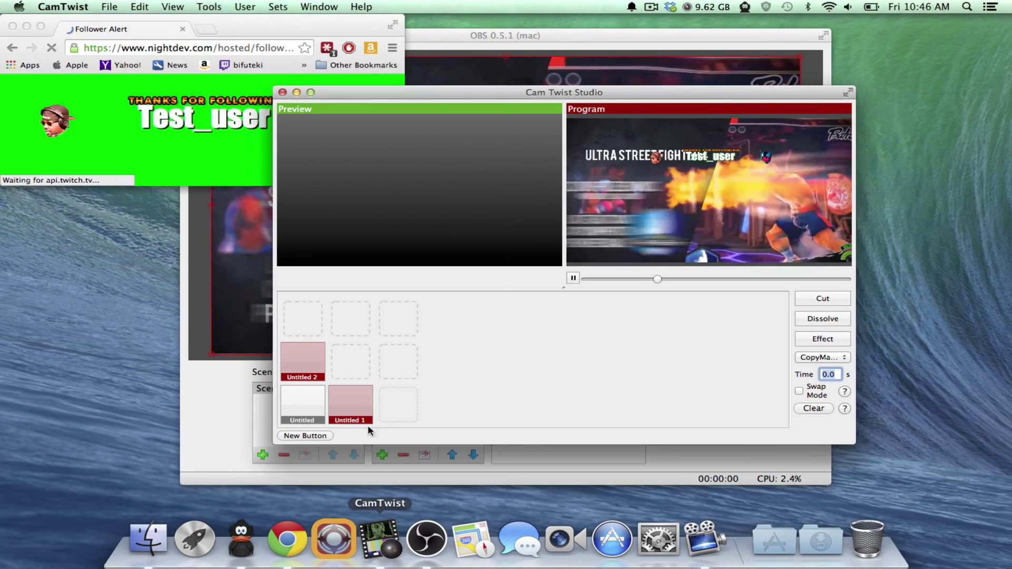
pyautogui.rightClick(310, 364)
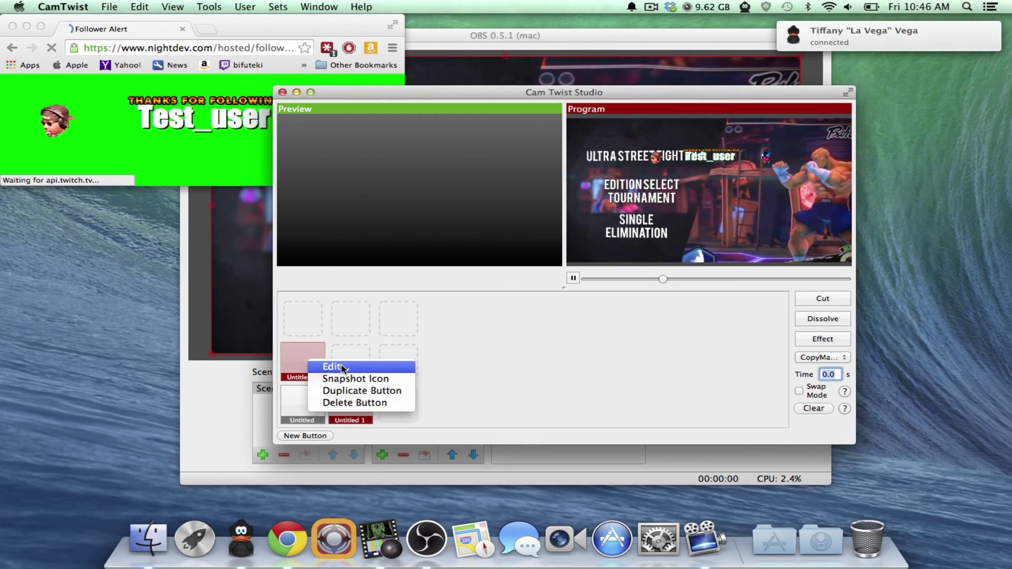
pyautogui.click(343, 368)
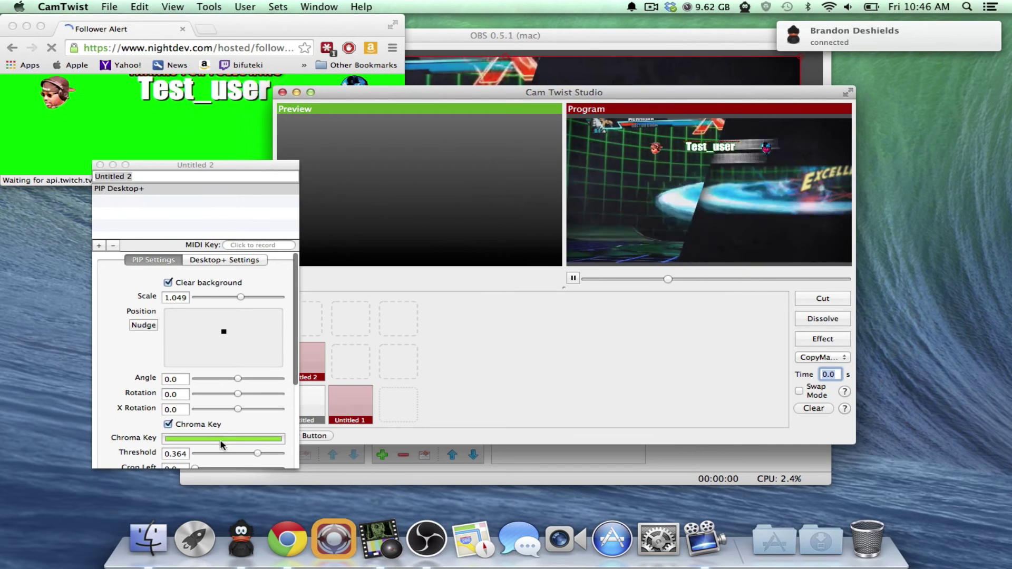
pyautogui.click(257, 454)
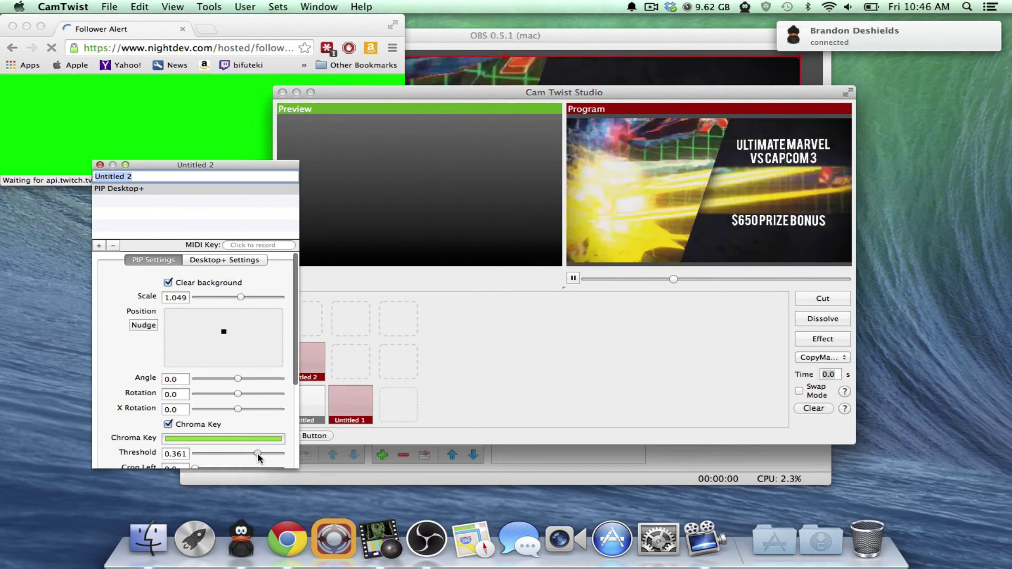
pyautogui.moveTo(259, 457); pyautogui.dragTo(267, 455)
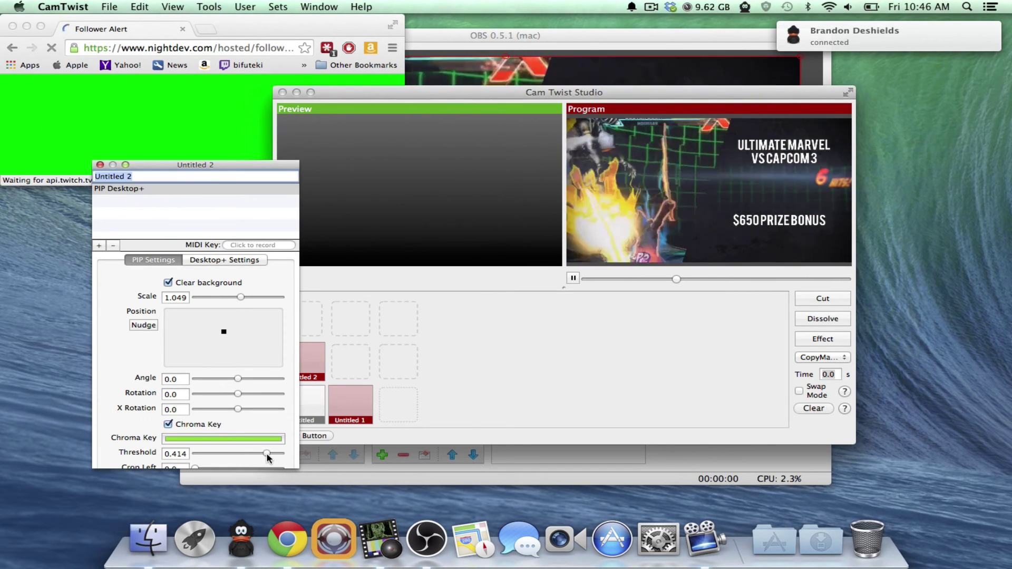
# Replay the follower alert in Chrome to check its edges in OBS, and raise the Untitled 2 chroma key threshold to 0.5.
pyautogui.click(204, 48)
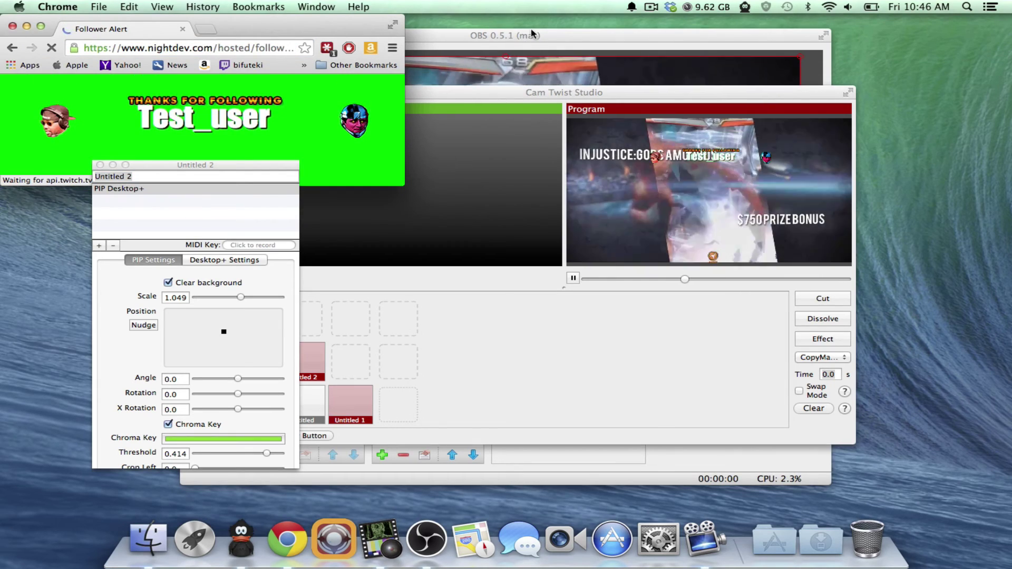
pyautogui.click(532, 34)
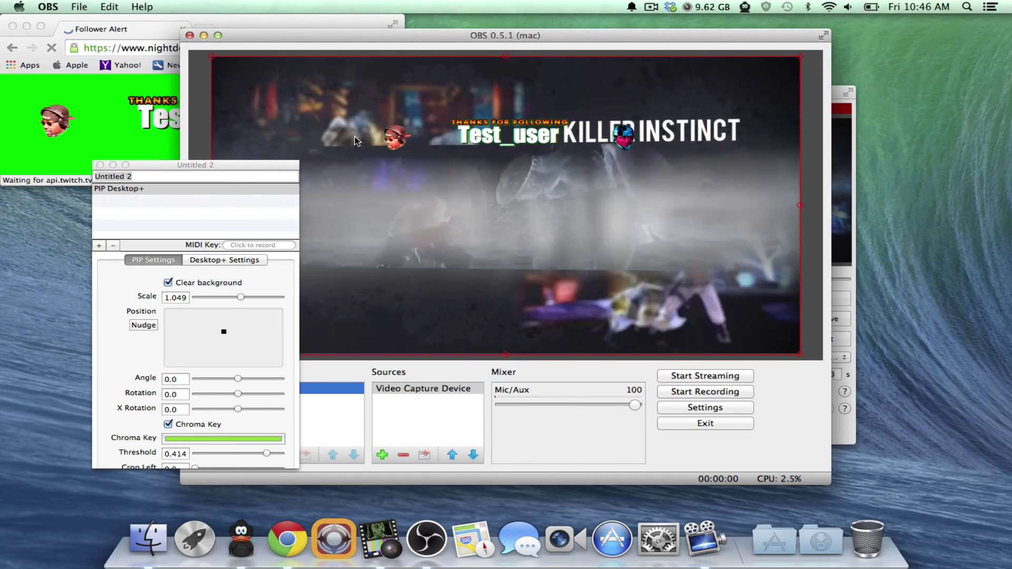
pyautogui.moveTo(267, 454); pyautogui.dragTo(292, 449)
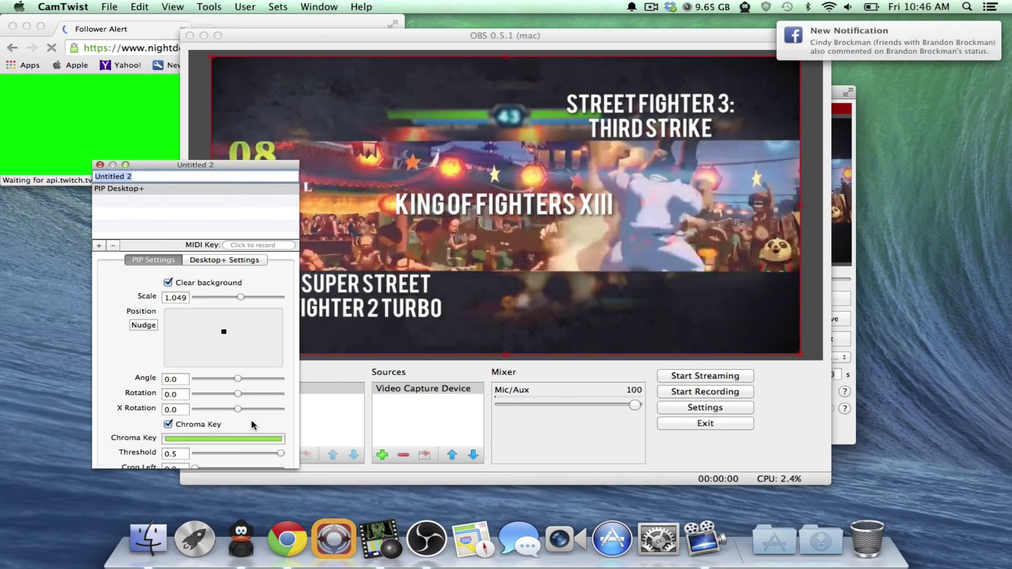
# Replay the follower alert again, inspect the keyed overlay in OBS and close the Untitled 2 editor.
pyautogui.click(850, 209)
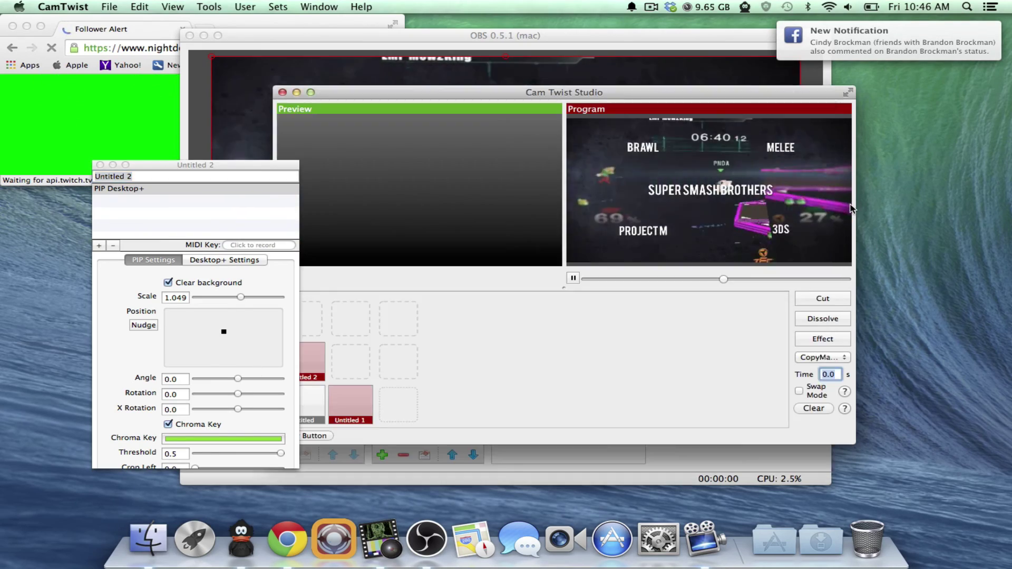
pyautogui.click(139, 128)
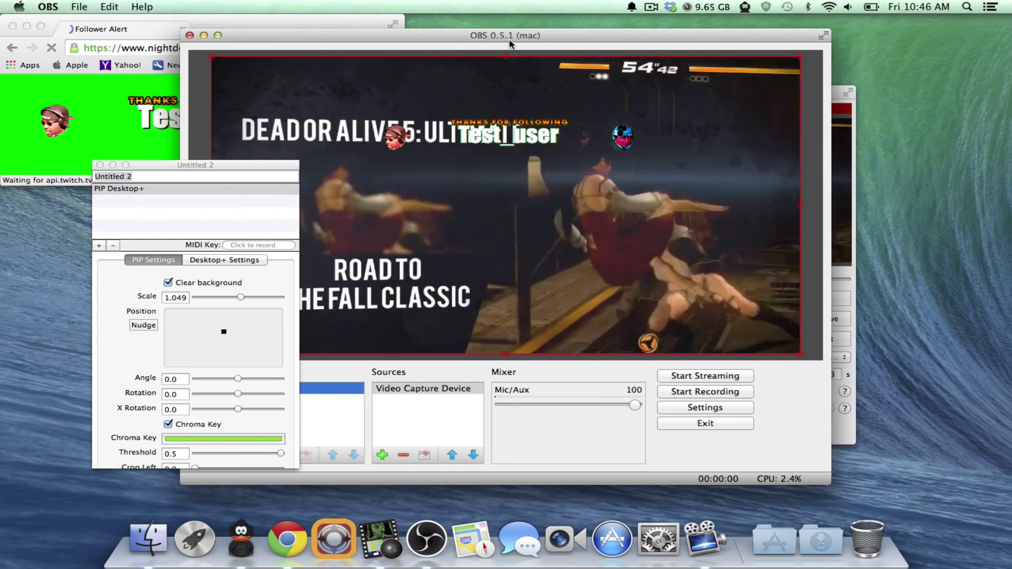
pyautogui.click(510, 43)
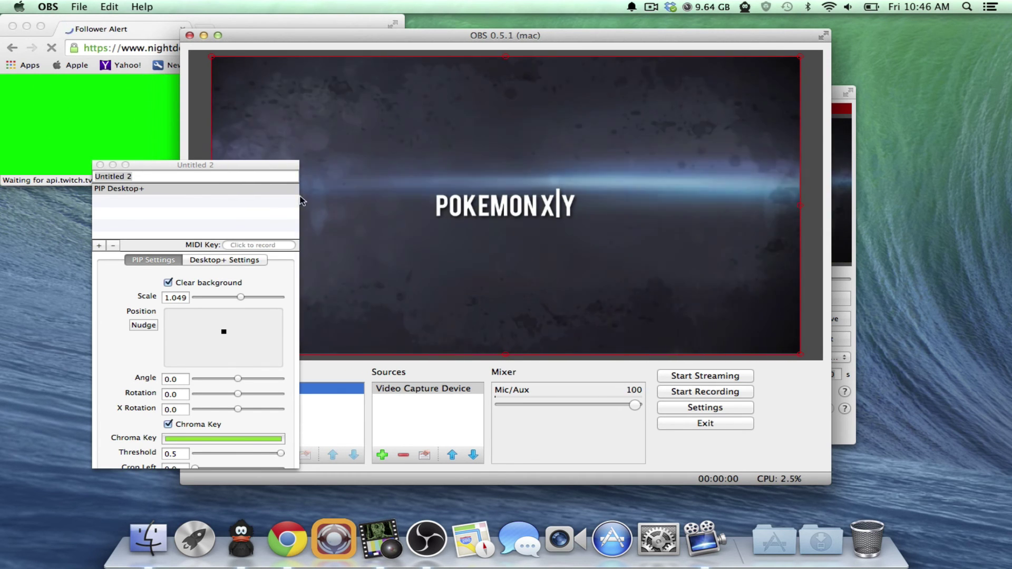
pyautogui.click(100, 165)
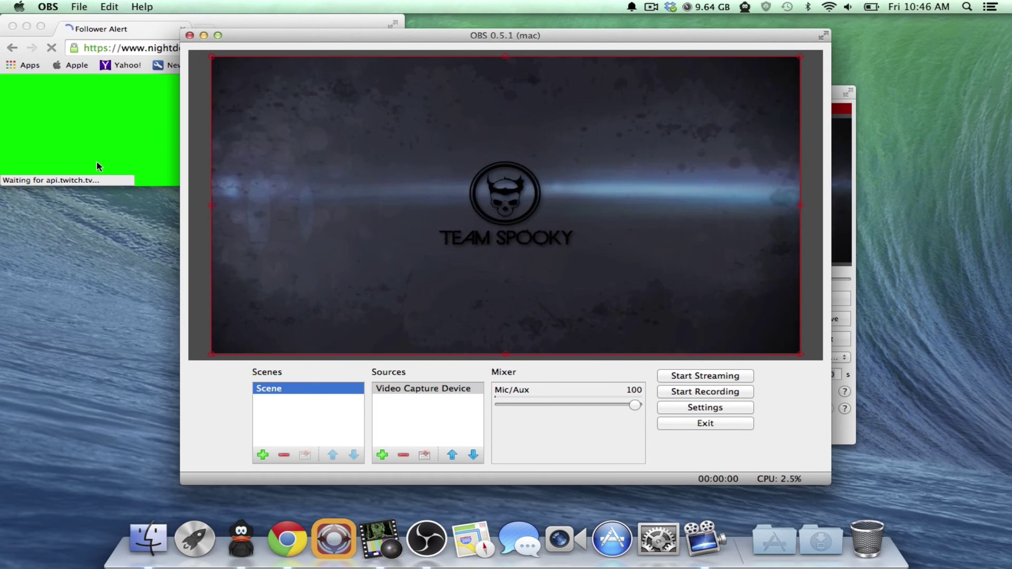